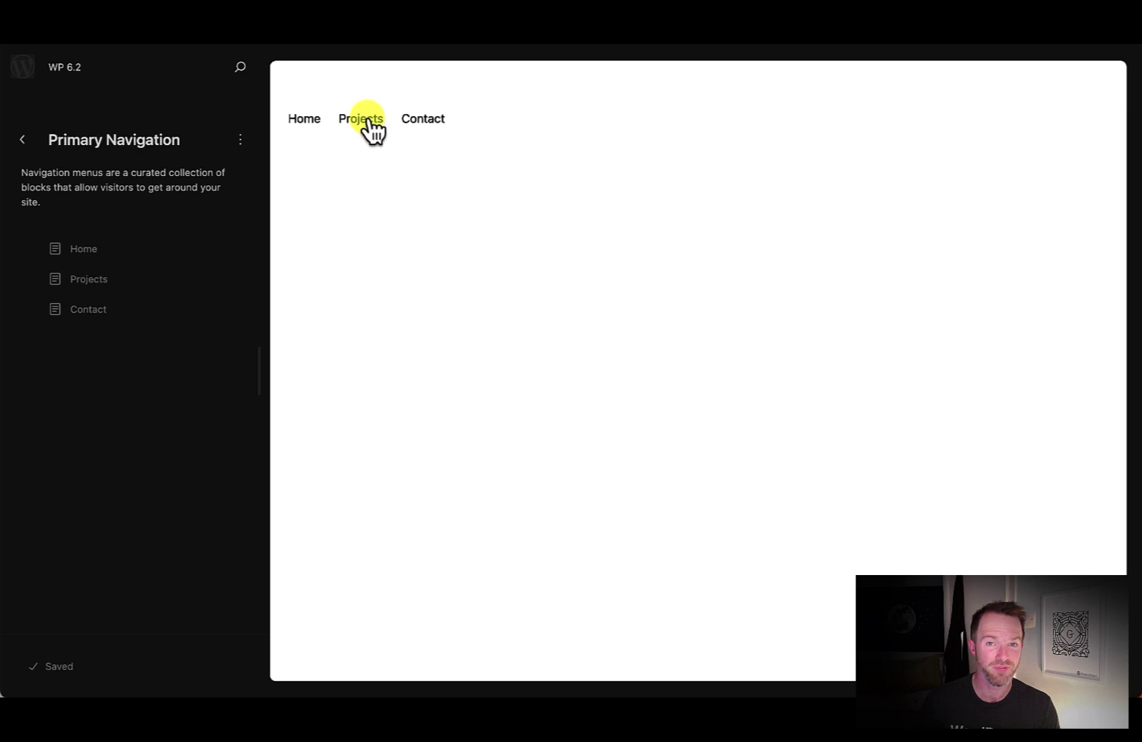
Browse the Primary Navigation menu and the Library's Header pattern detail view.
left_click(370, 127)
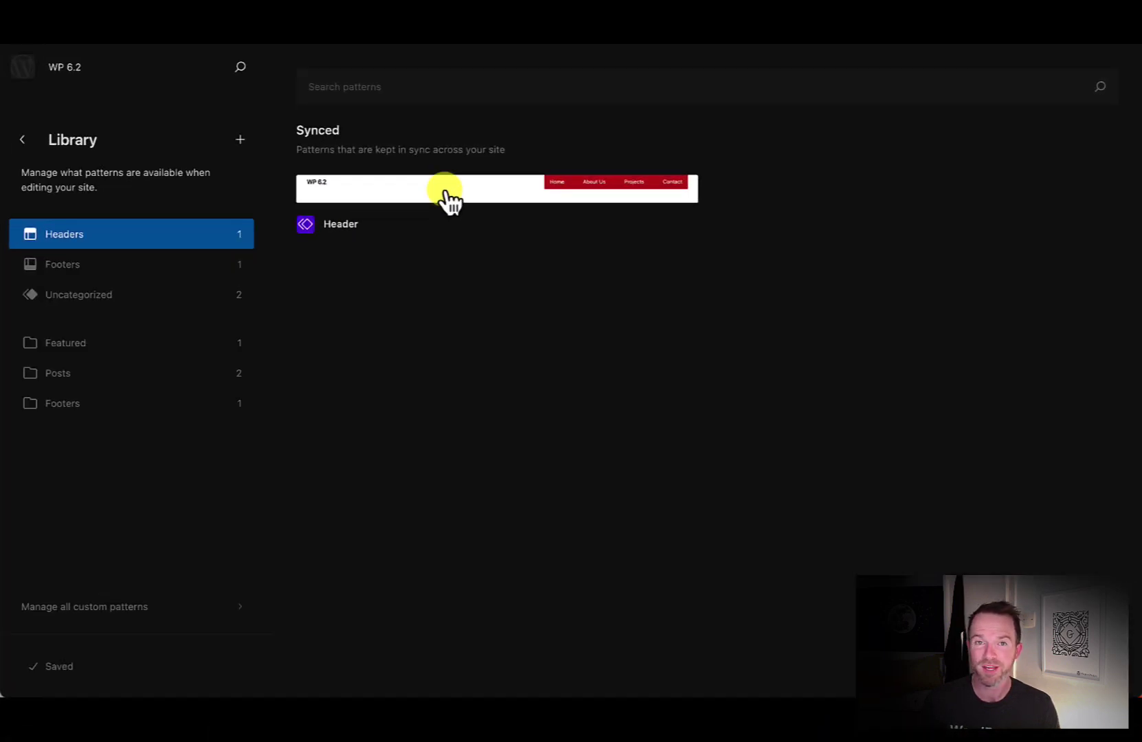
left_click(445, 193)
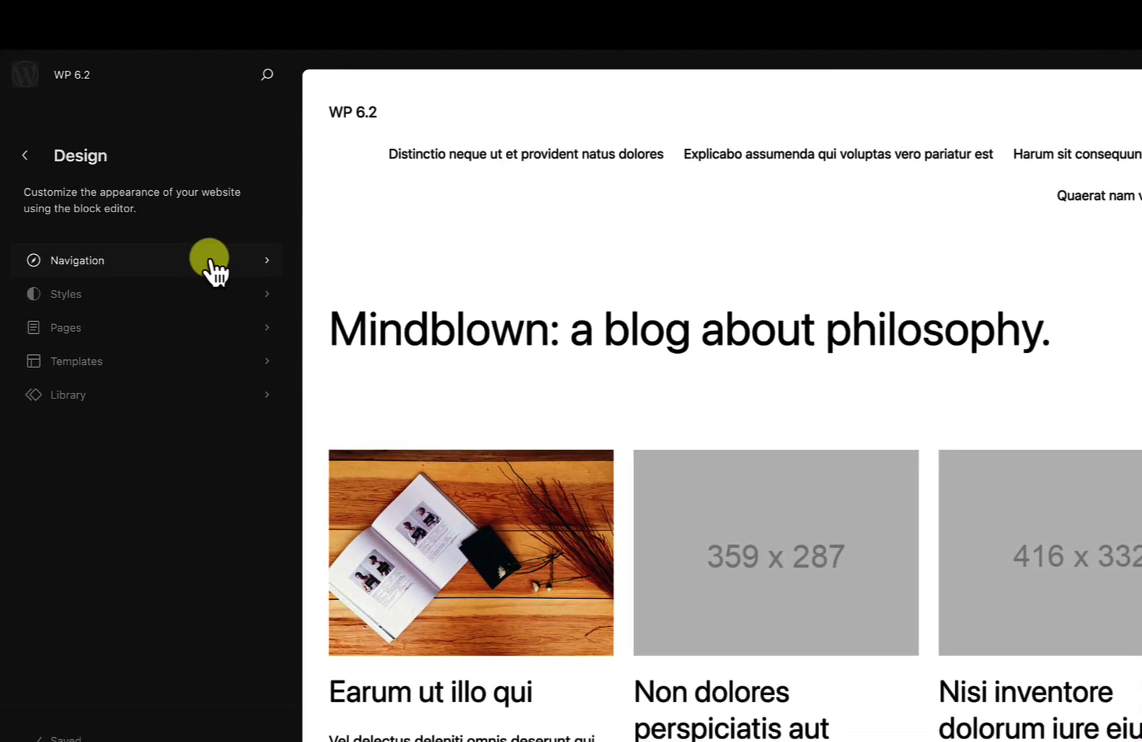
Move Distinctio down one place and Quaerat above Harum in the navigation menu.
left_click(76, 235)
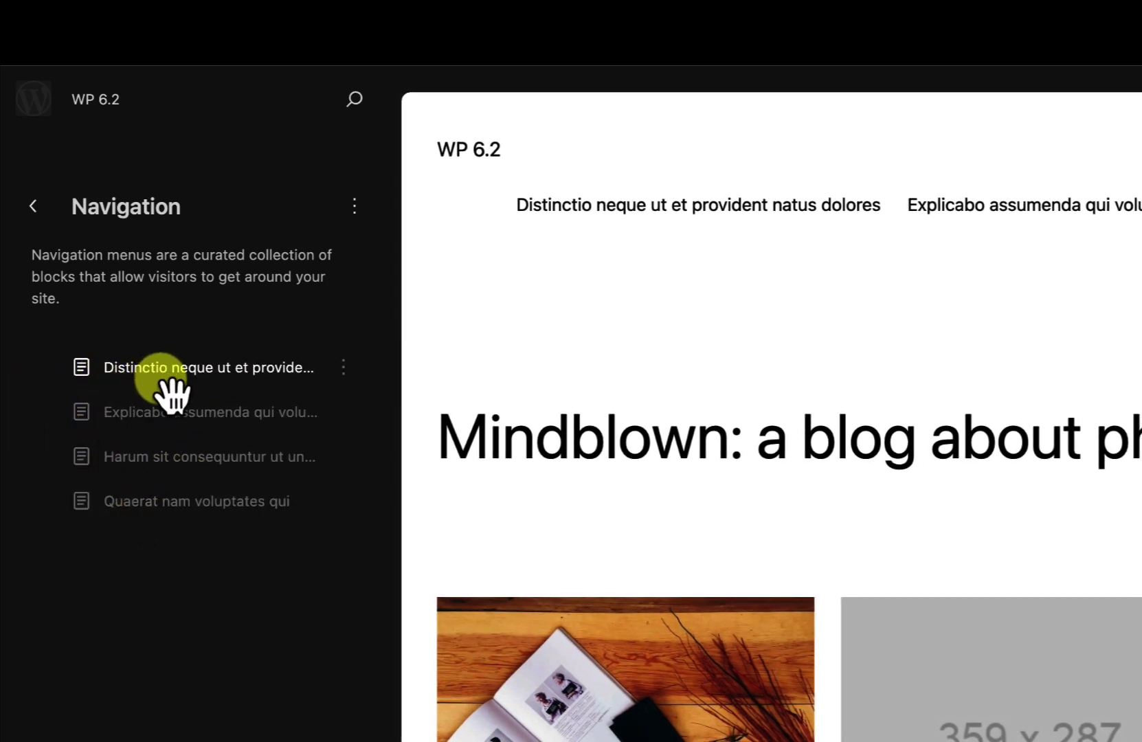
left_click(343, 372)
left_click(407, 472)
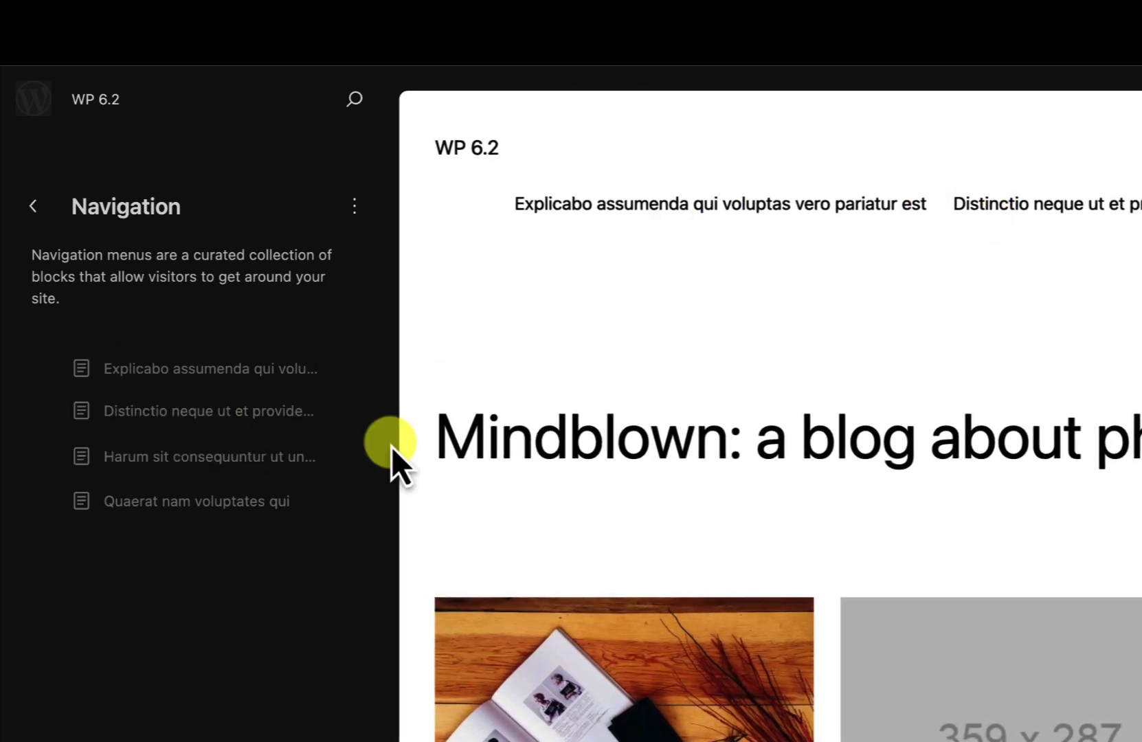
left_click(343, 501)
left_click(372, 558)
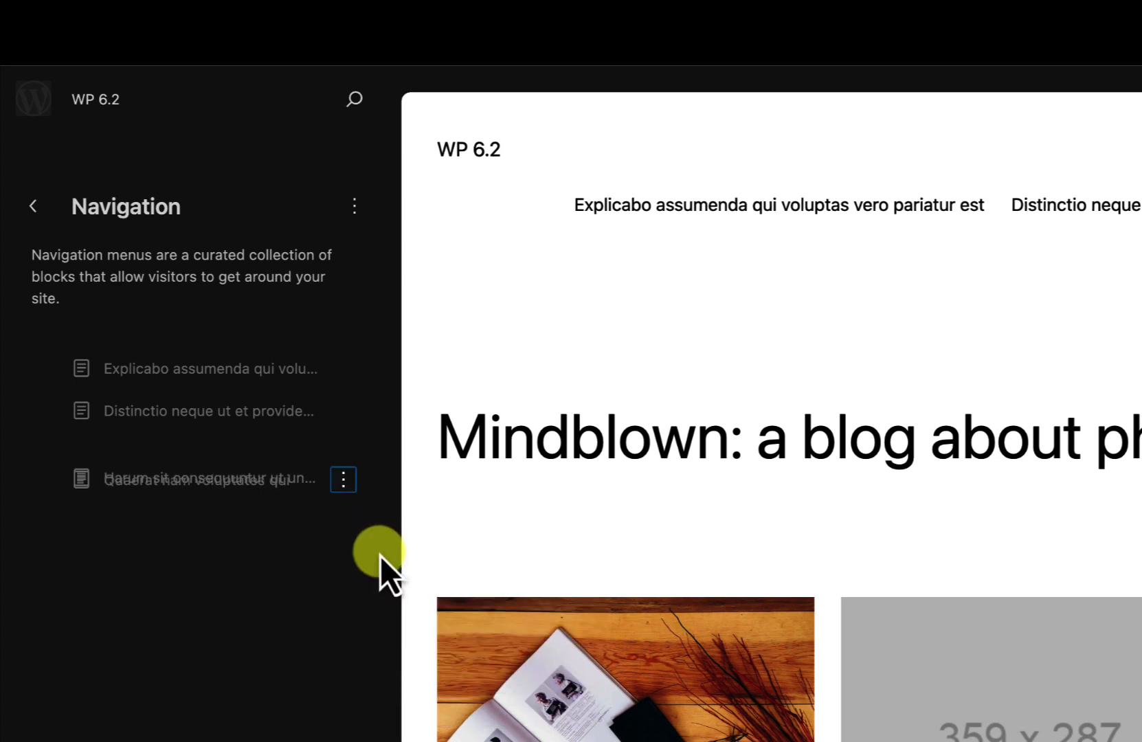
Remove the Harum item and drag Explicabo to the end, below Quaerat.
left_click(346, 501)
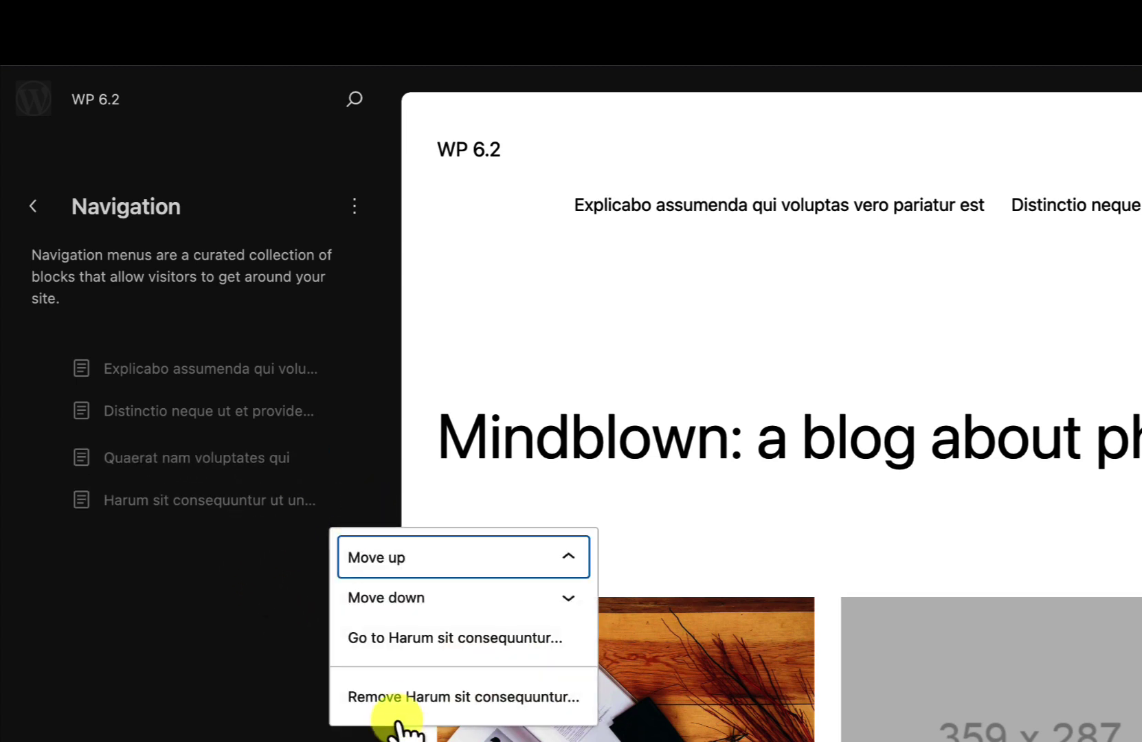
left_click(405, 697)
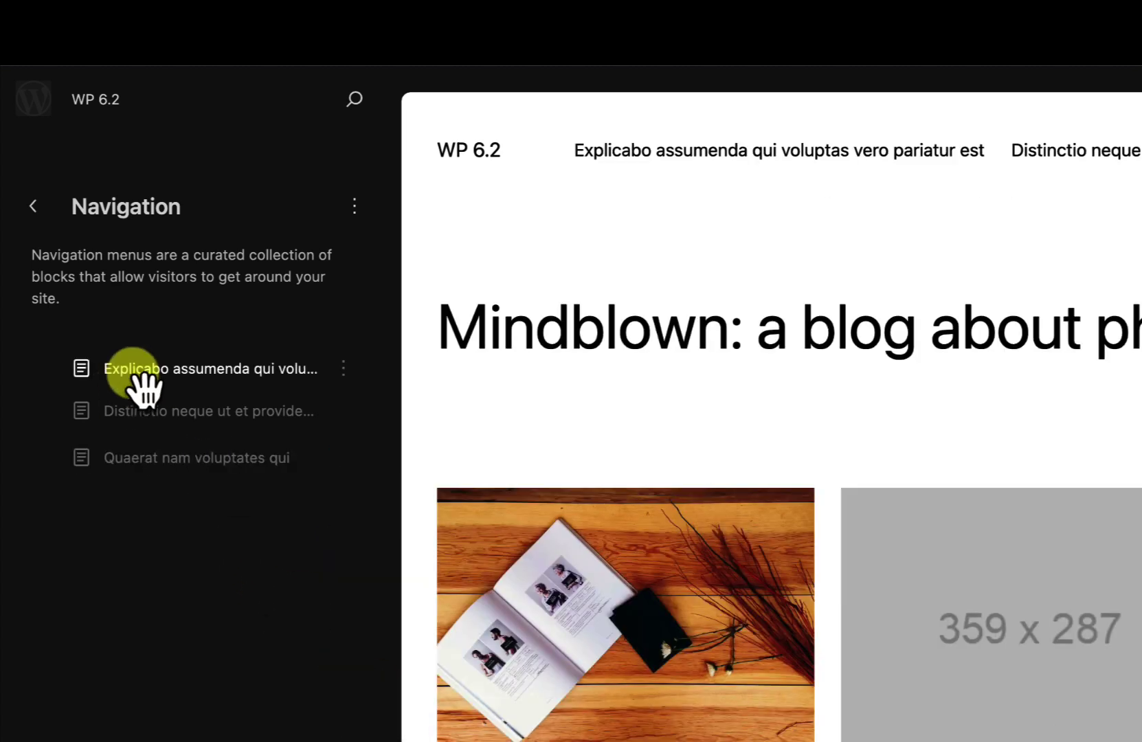
left_click_drag(150, 384, 93, 486)
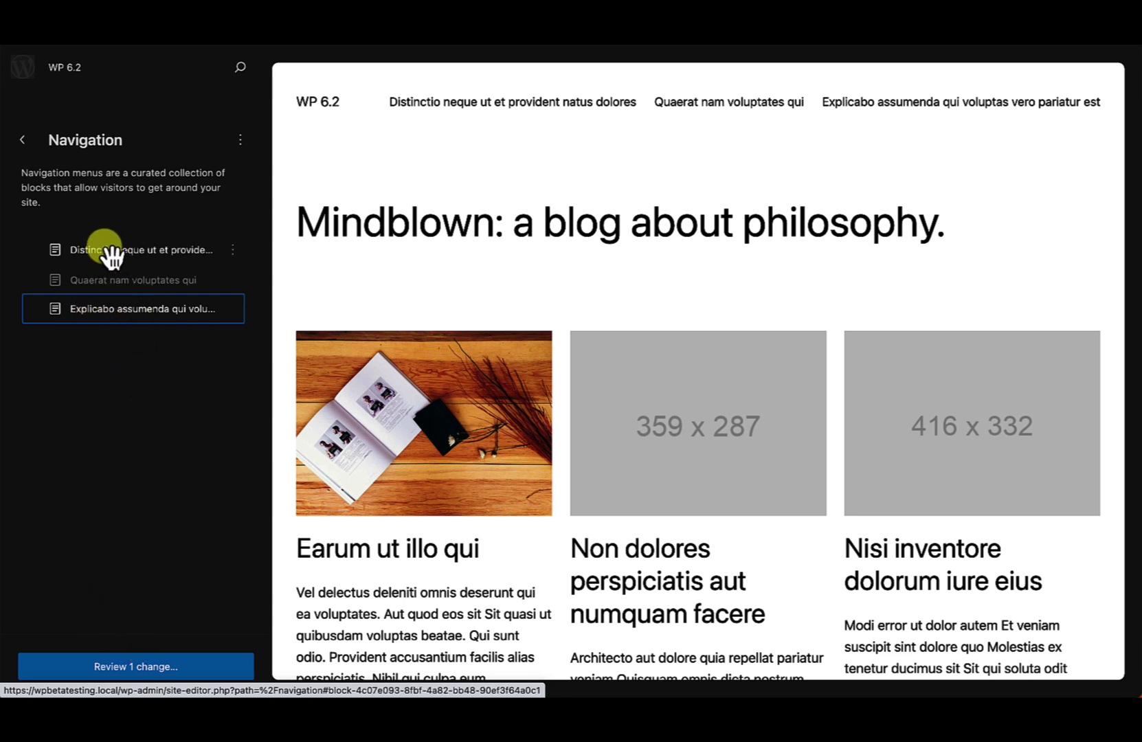
Review the one unsaved navigation change and save it.
left_click(98, 352)
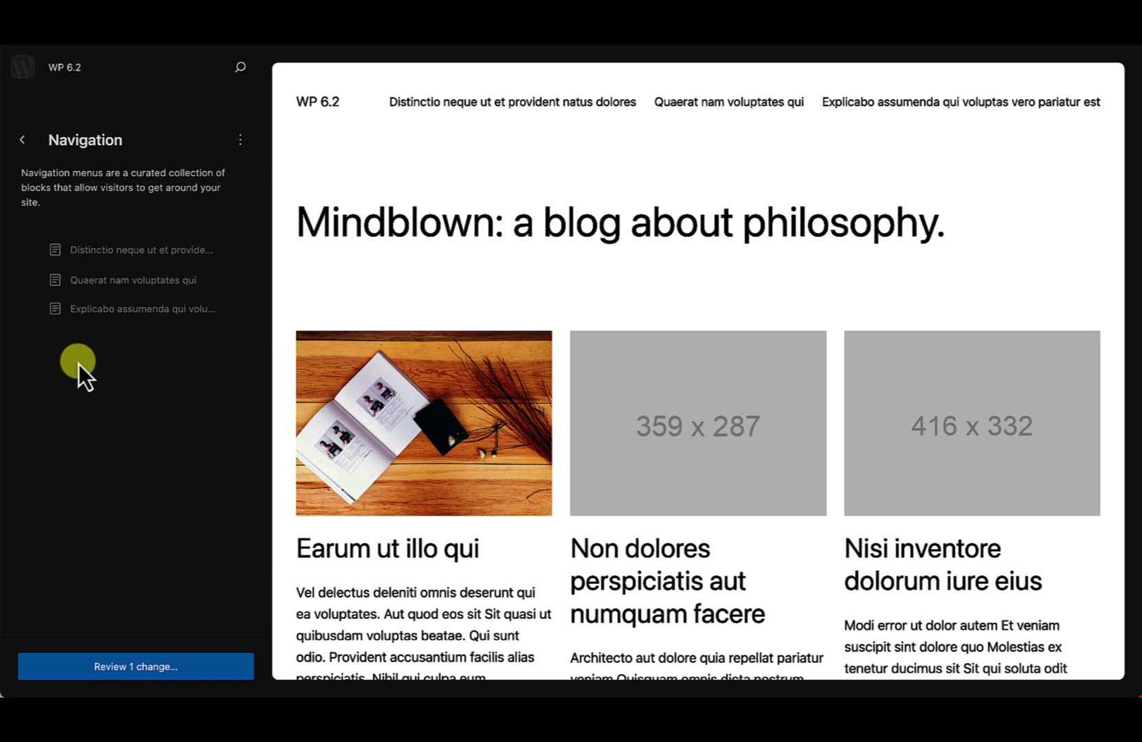
left_click(137, 670)
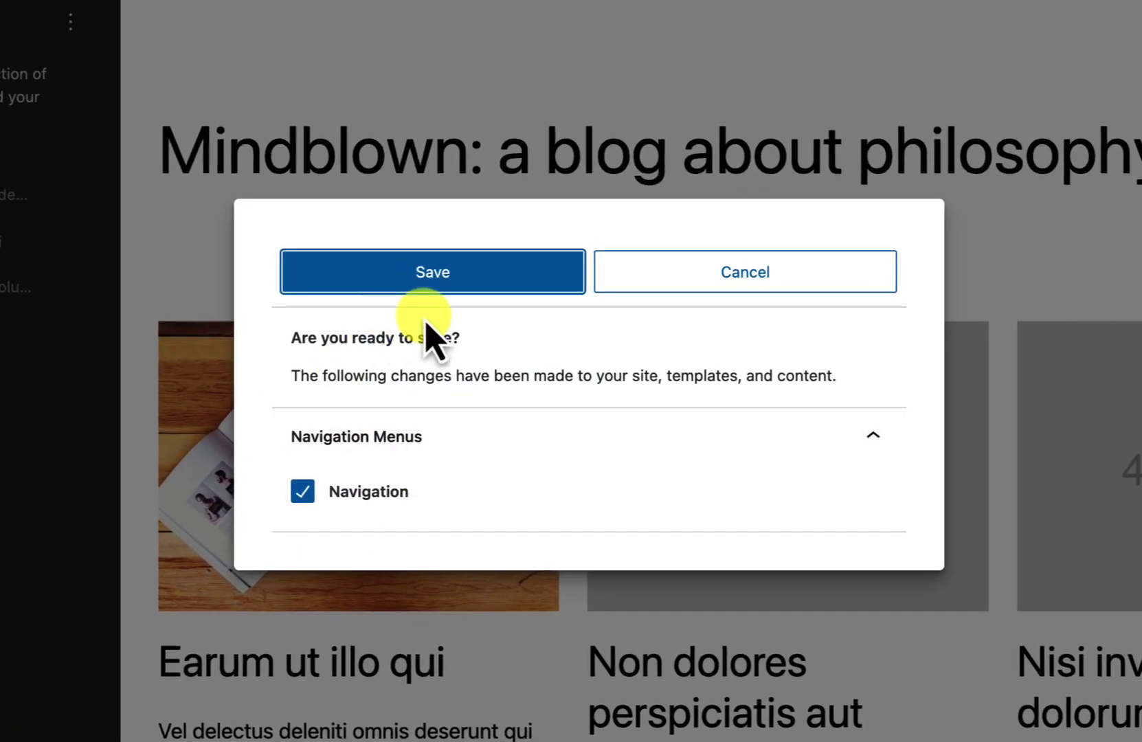
left_click(413, 272)
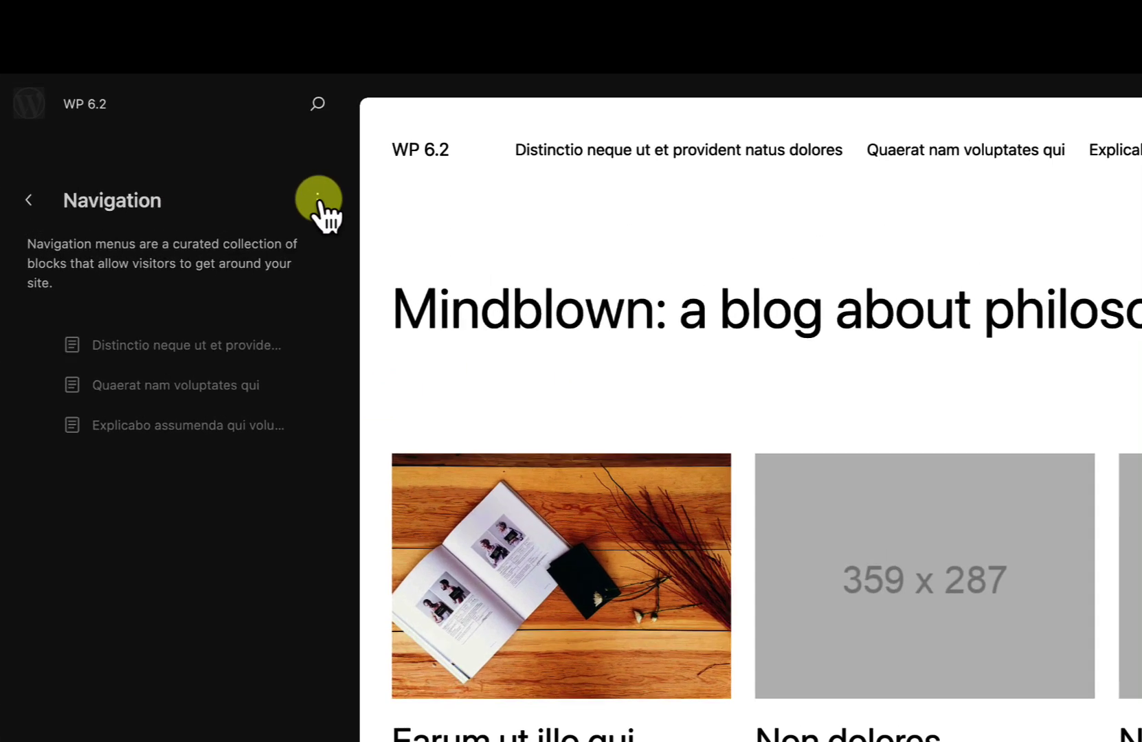
Rename the navigation menu to 'Primary Navigation'.
left_click(240, 140)
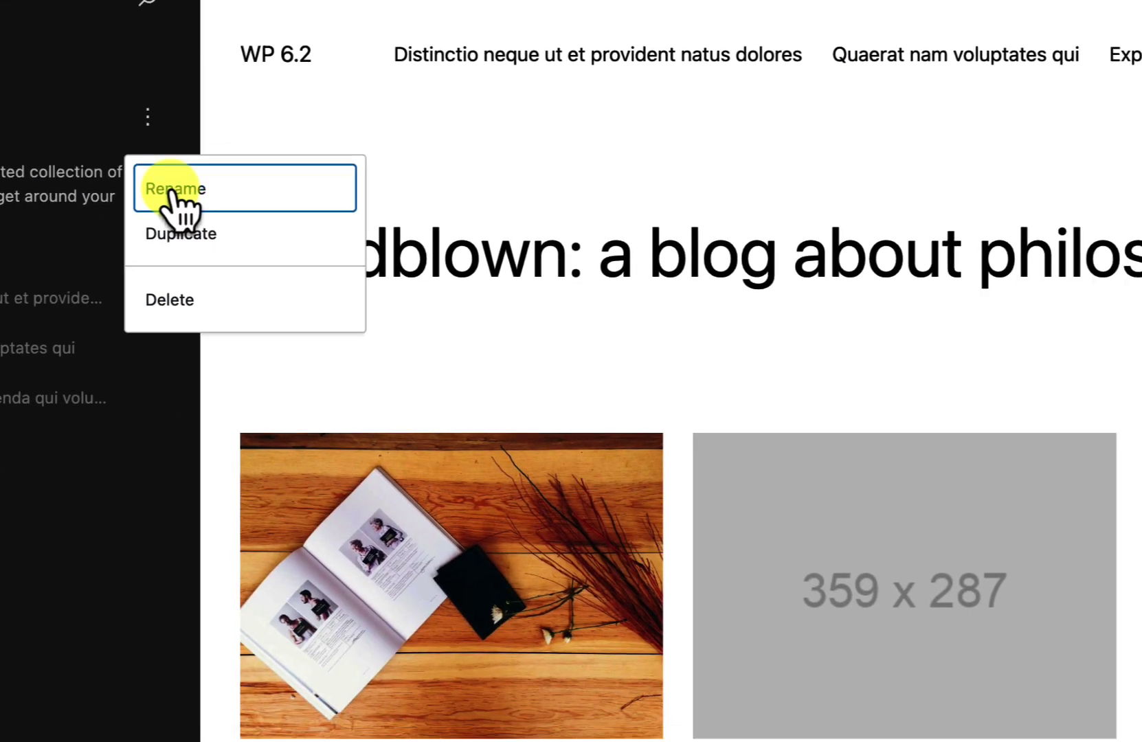
left_click(474, 382)
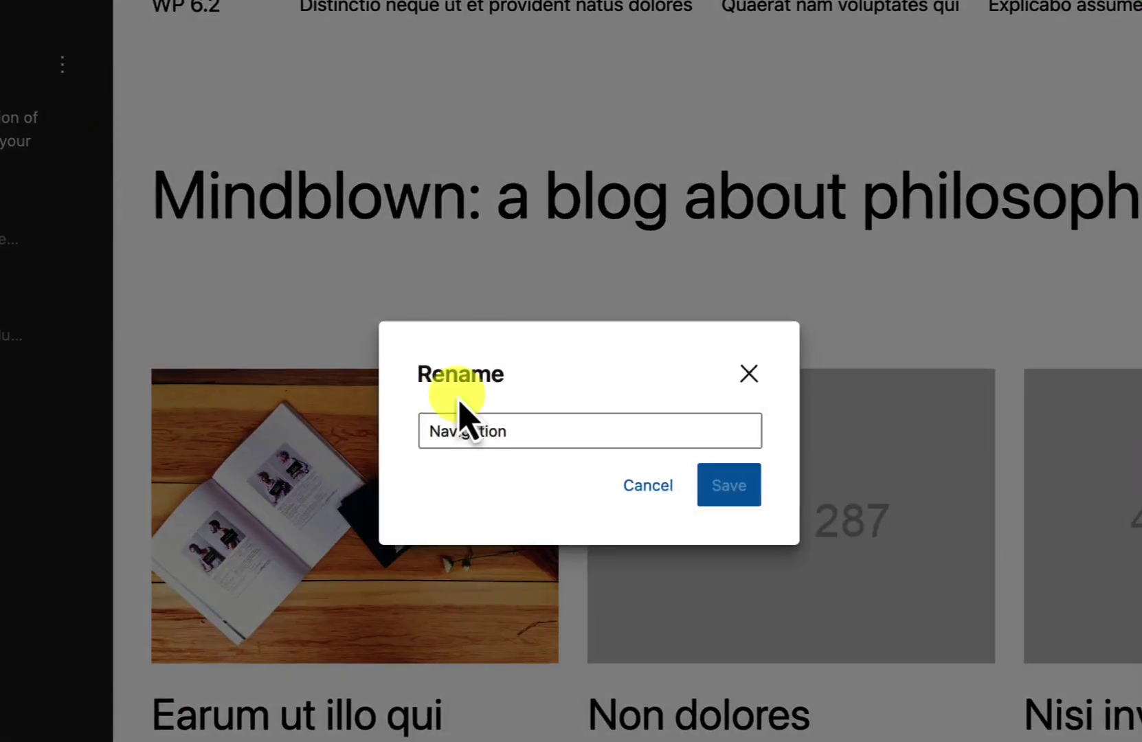
double_click(538, 433)
type("Primary")
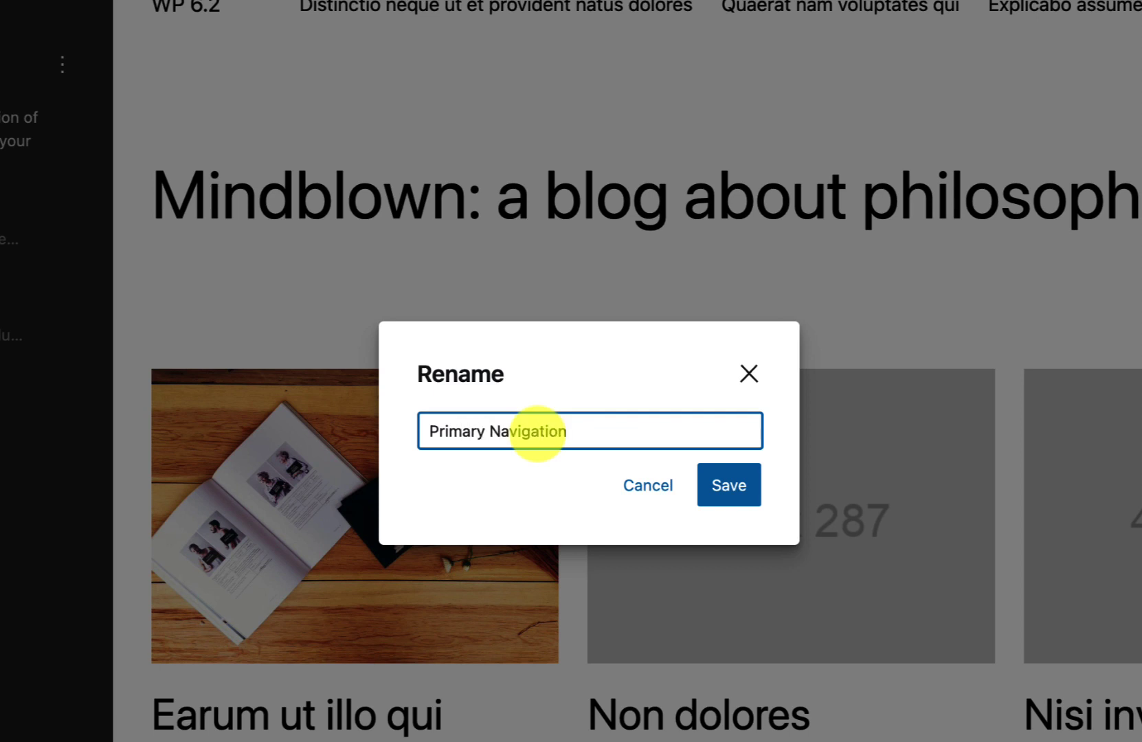
left_click(730, 489)
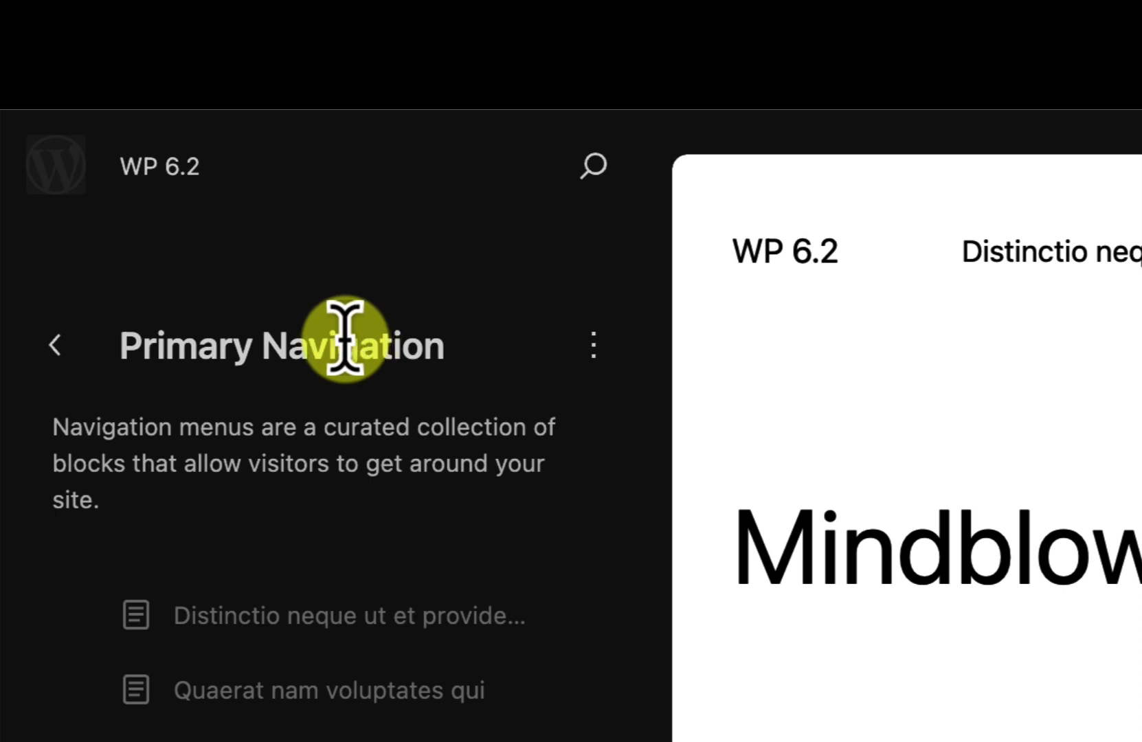
Duplicate the Primary Navigation menu.
left_click(595, 345)
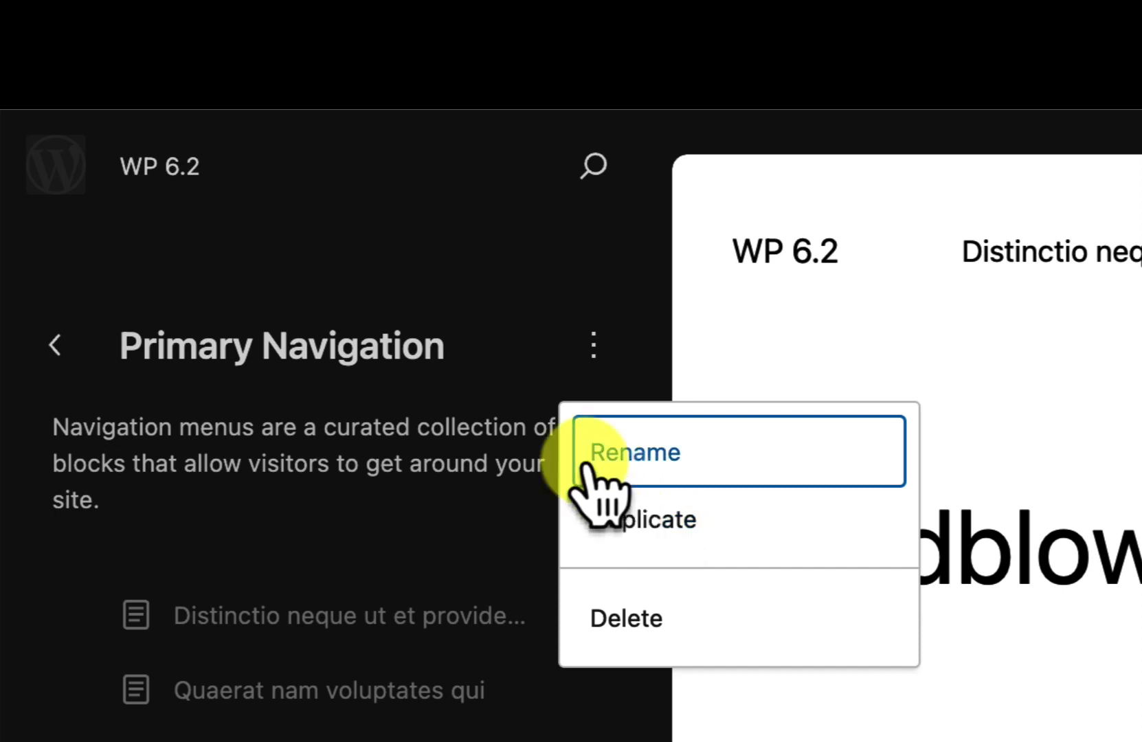
left_click(660, 525)
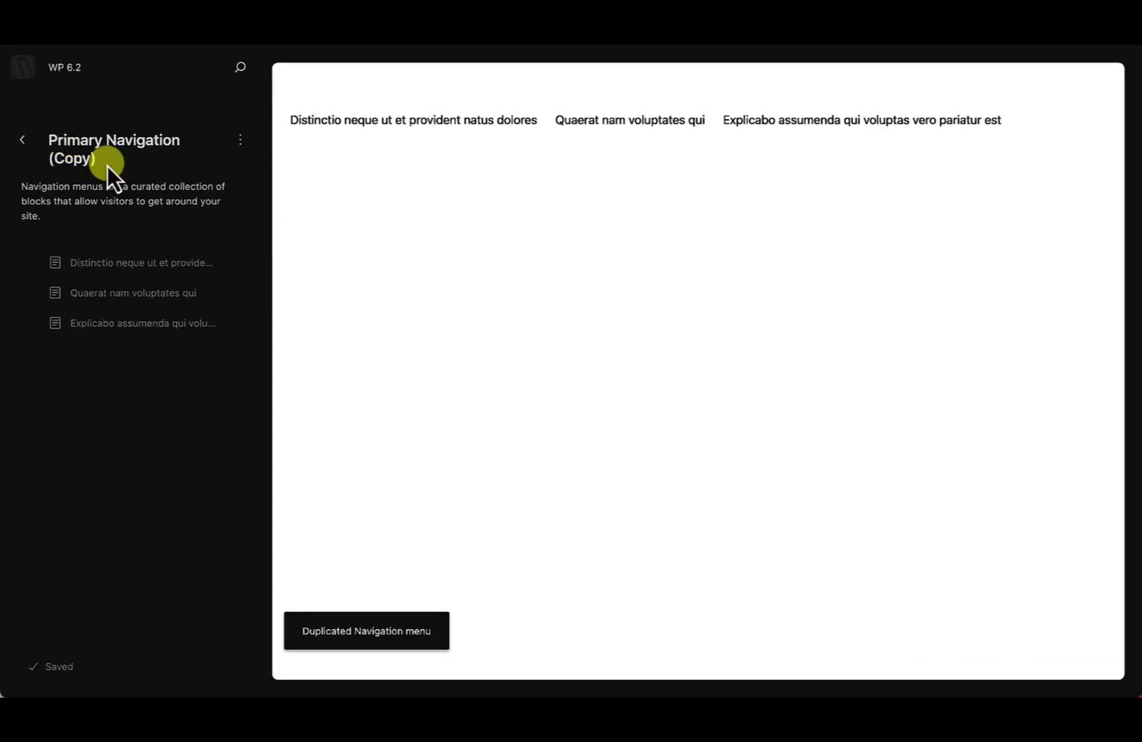
left_click_drag(106, 164, 52, 159)
Rename the copy to 'Secondary Navigation' and go back to the menus list.
left_click(237, 141)
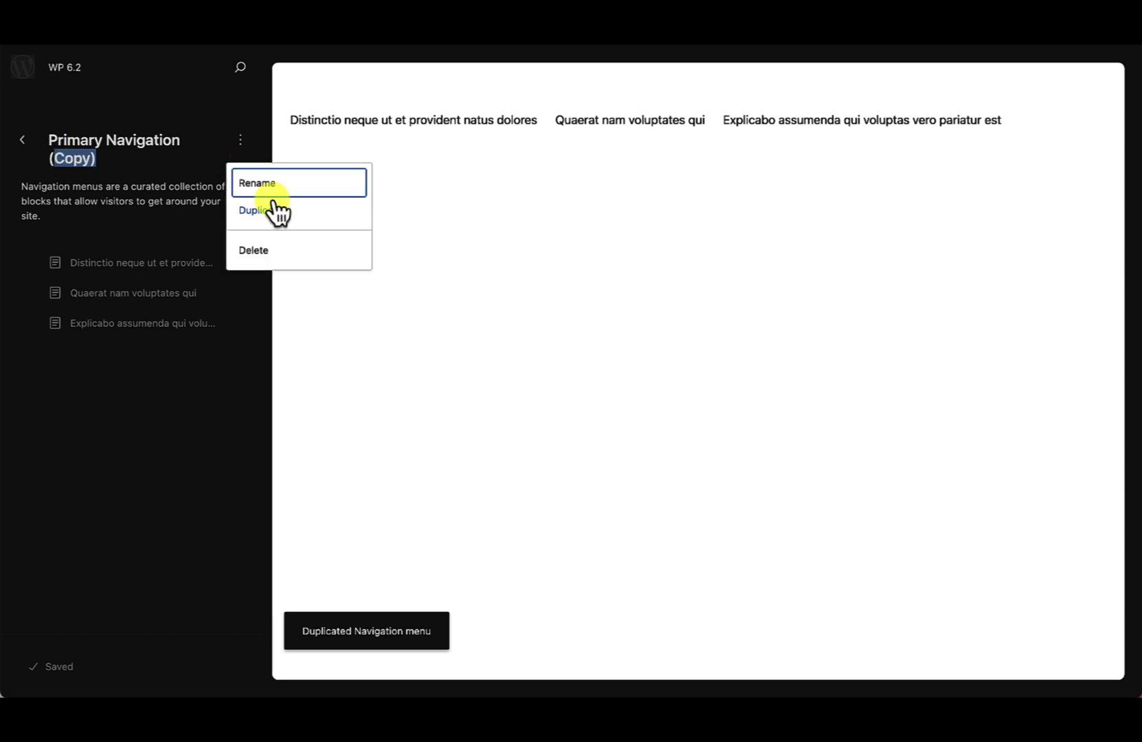
left_click(271, 181)
triple_click(624, 376)
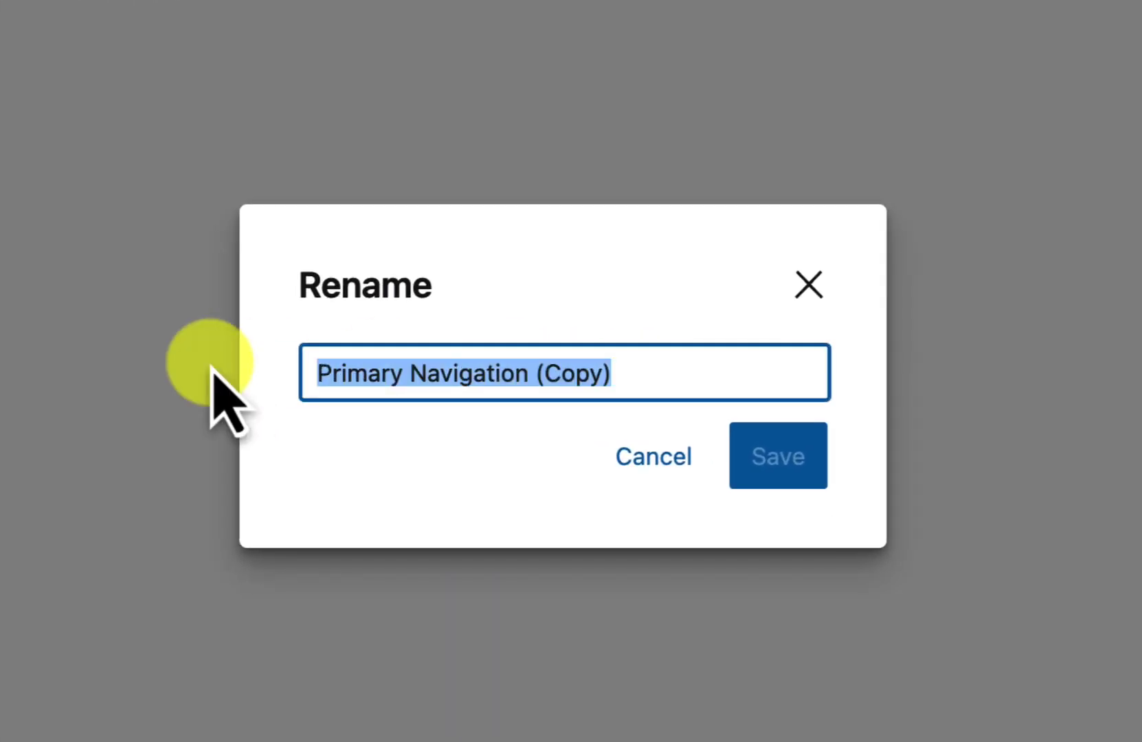
type("Second")
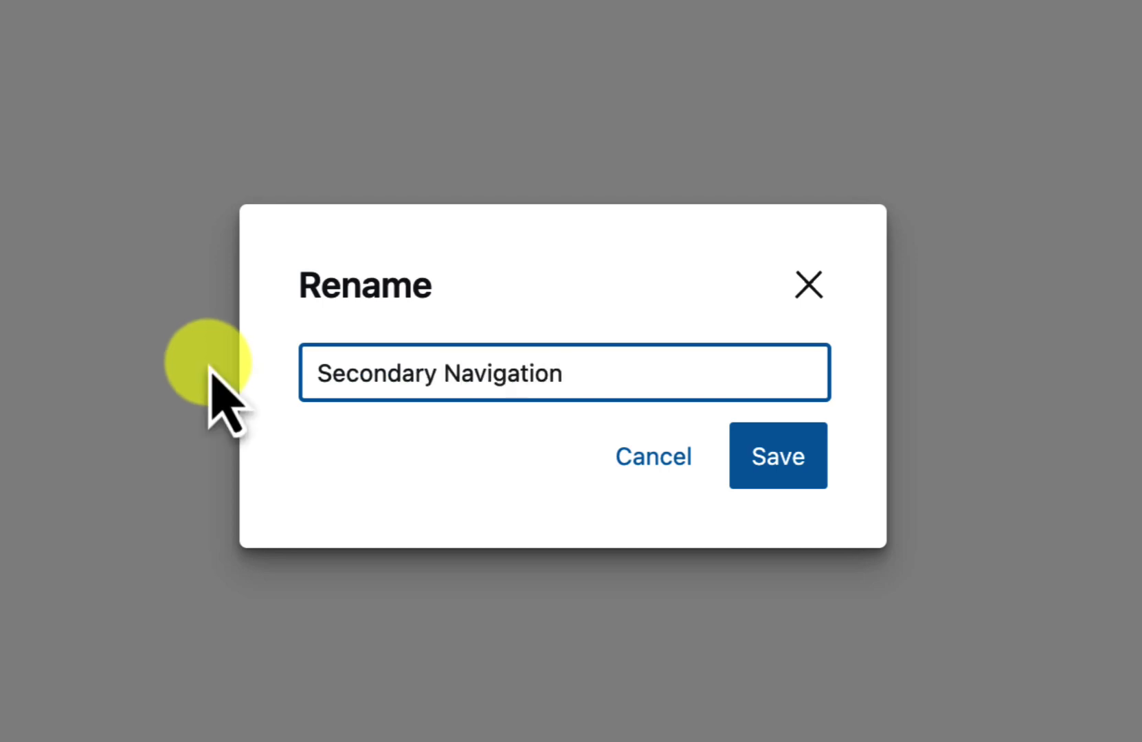
left_click(766, 457)
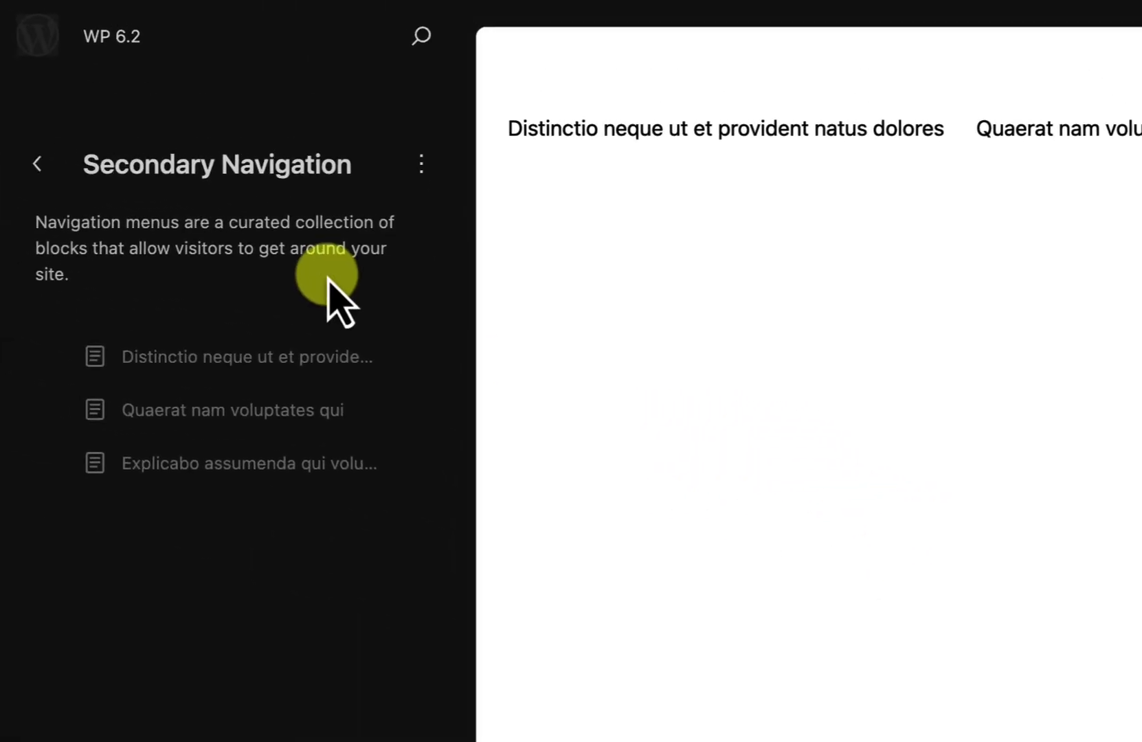
left_click(40, 166)
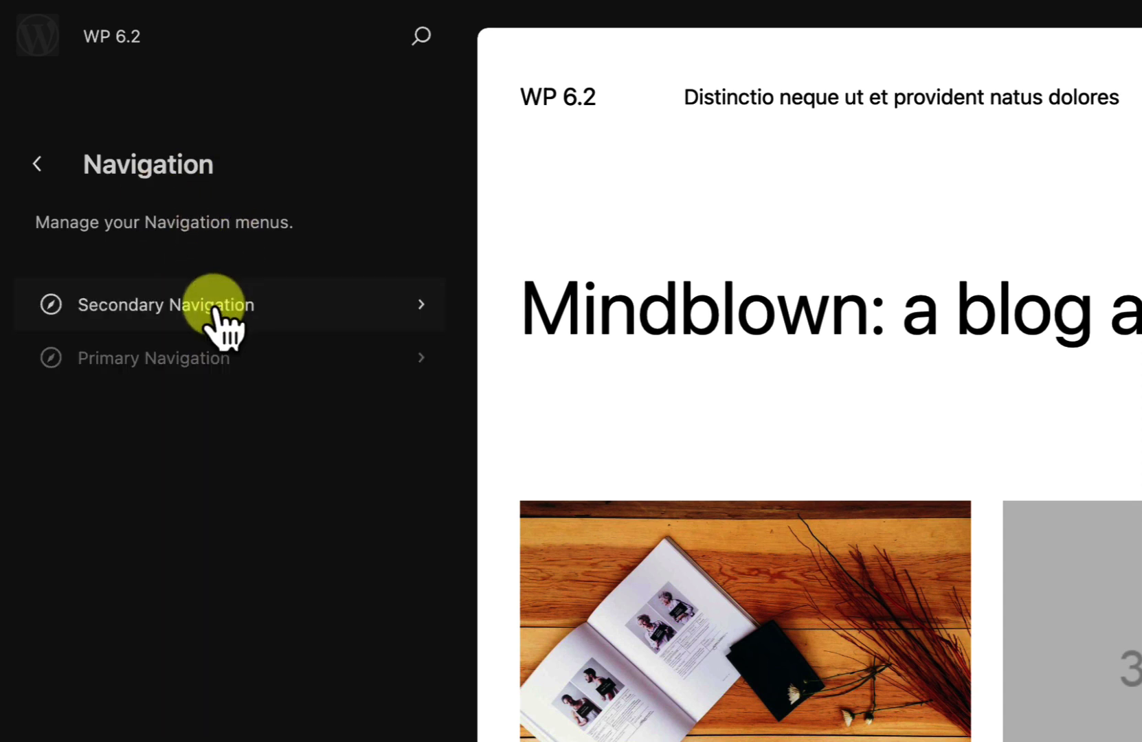
Go back to the Design sections and open the list of navigation menus.
left_click(35, 161)
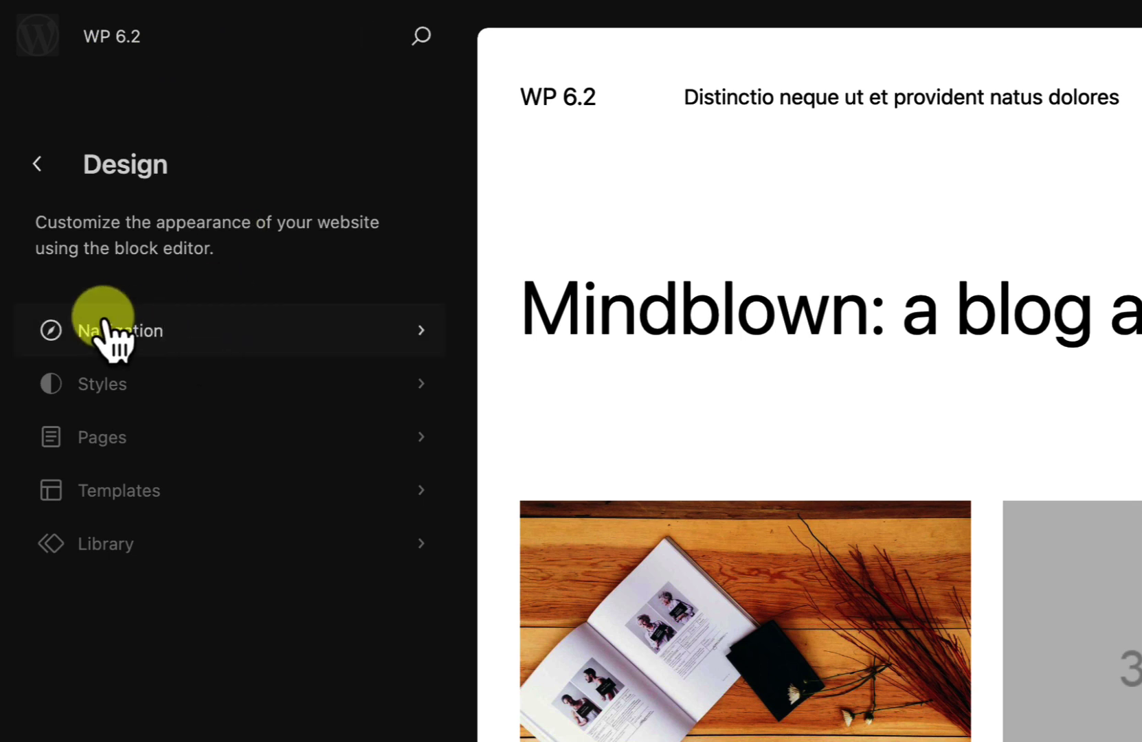
left_click(158, 336)
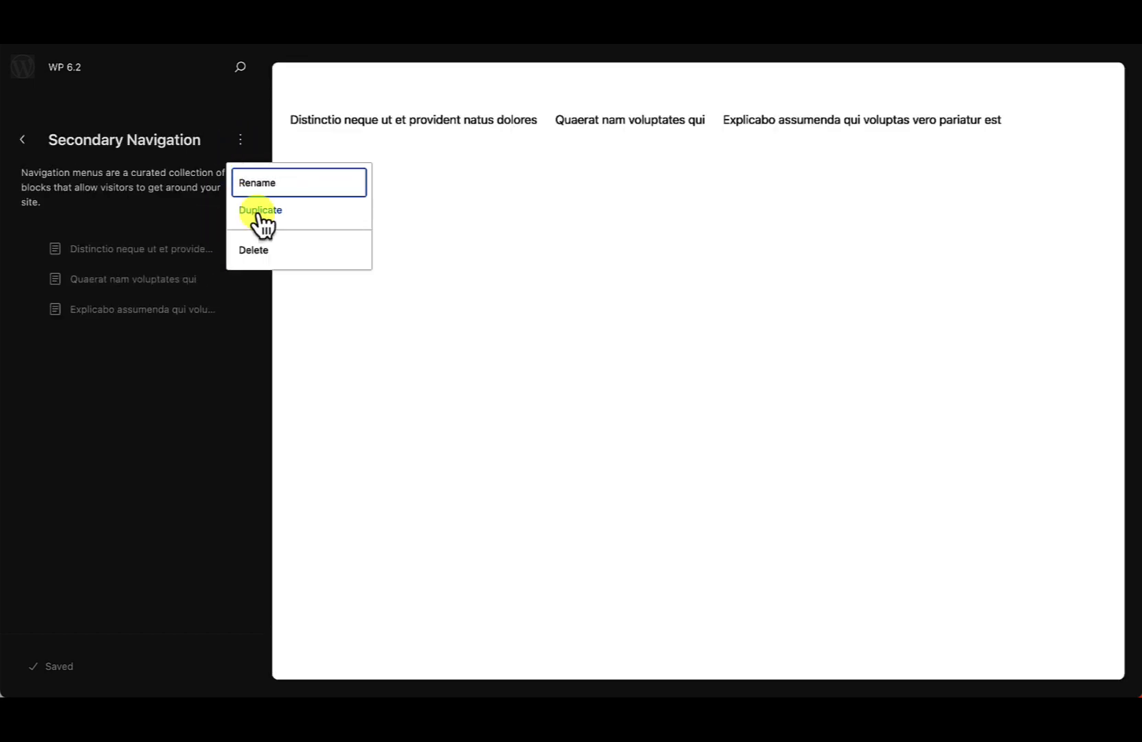
Duplicate Secondary Navigation, then delete the resulting 'Secondary Navigation (Copy)' menu.
left_click(261, 211)
left_click(26, 141)
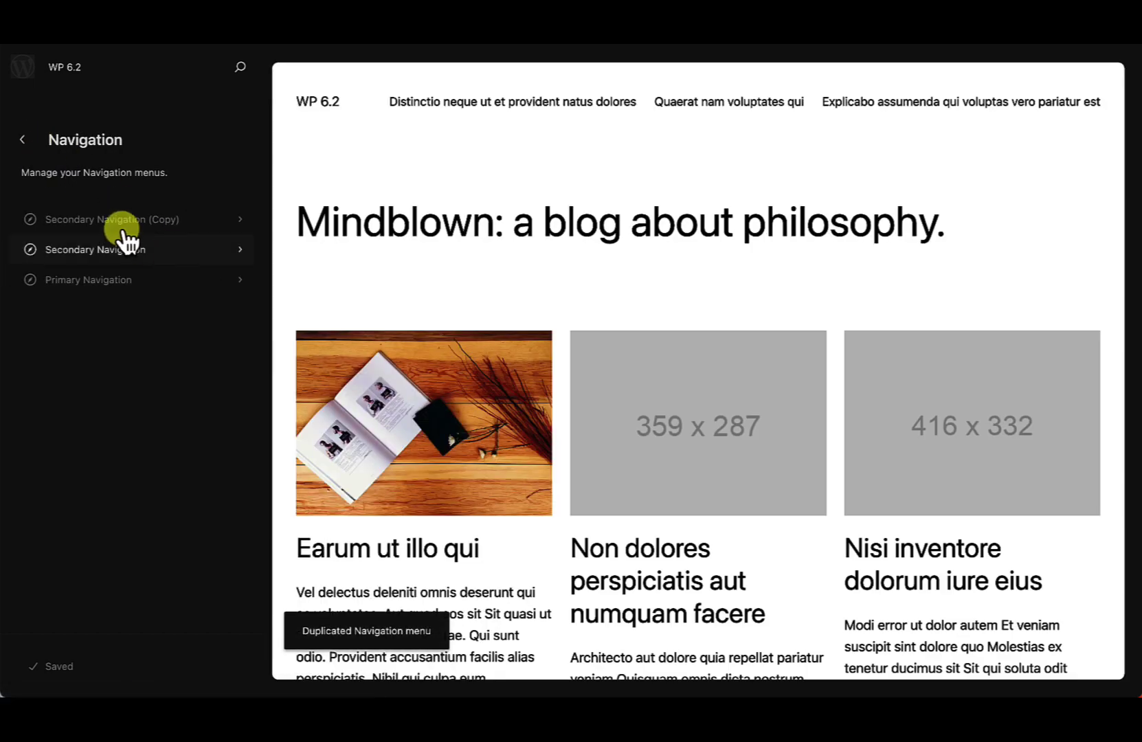
left_click(117, 220)
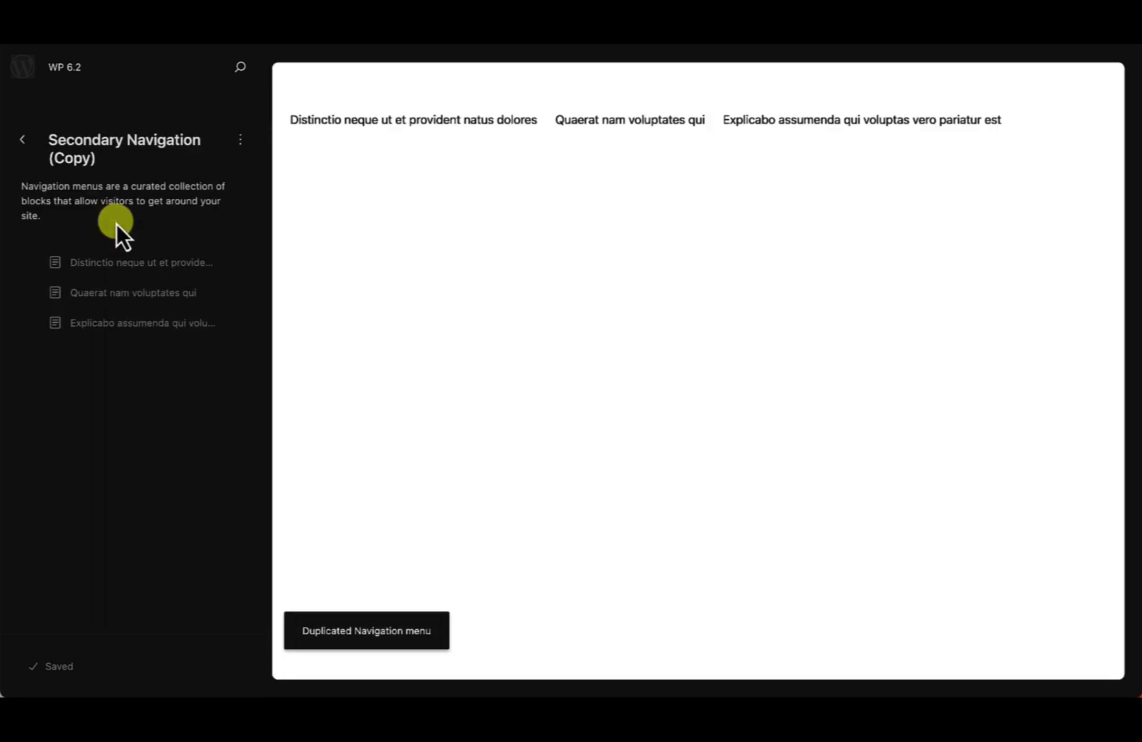
left_click(241, 153)
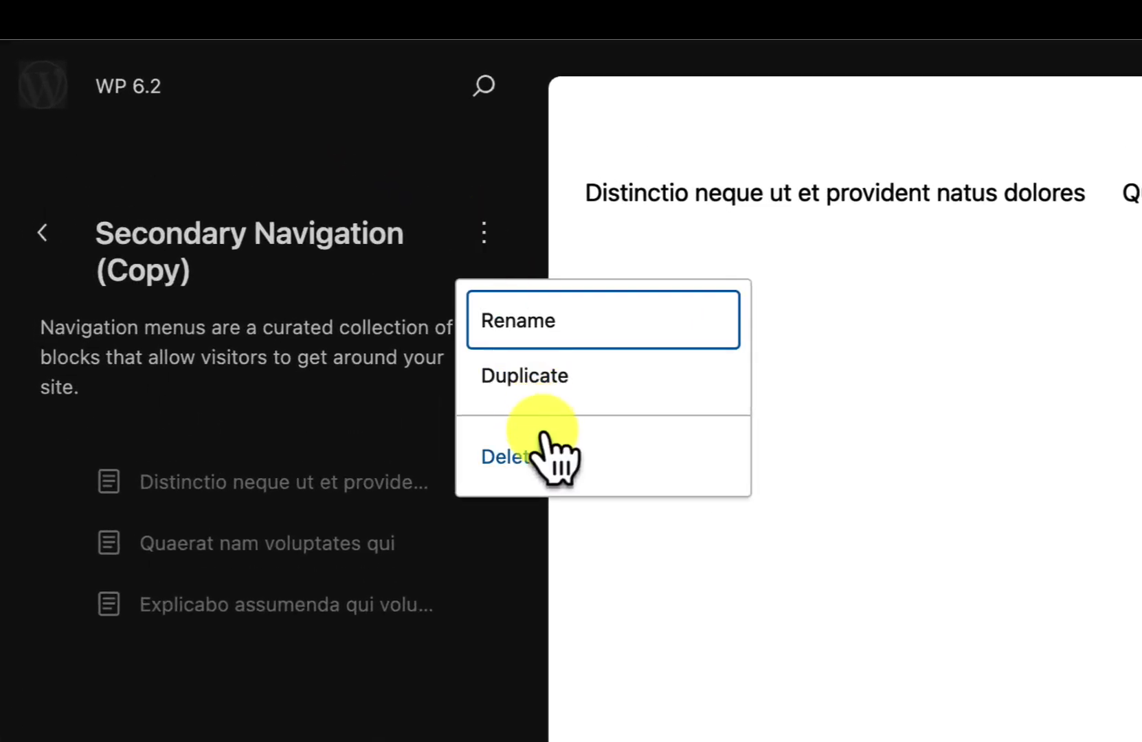
left_click(539, 459)
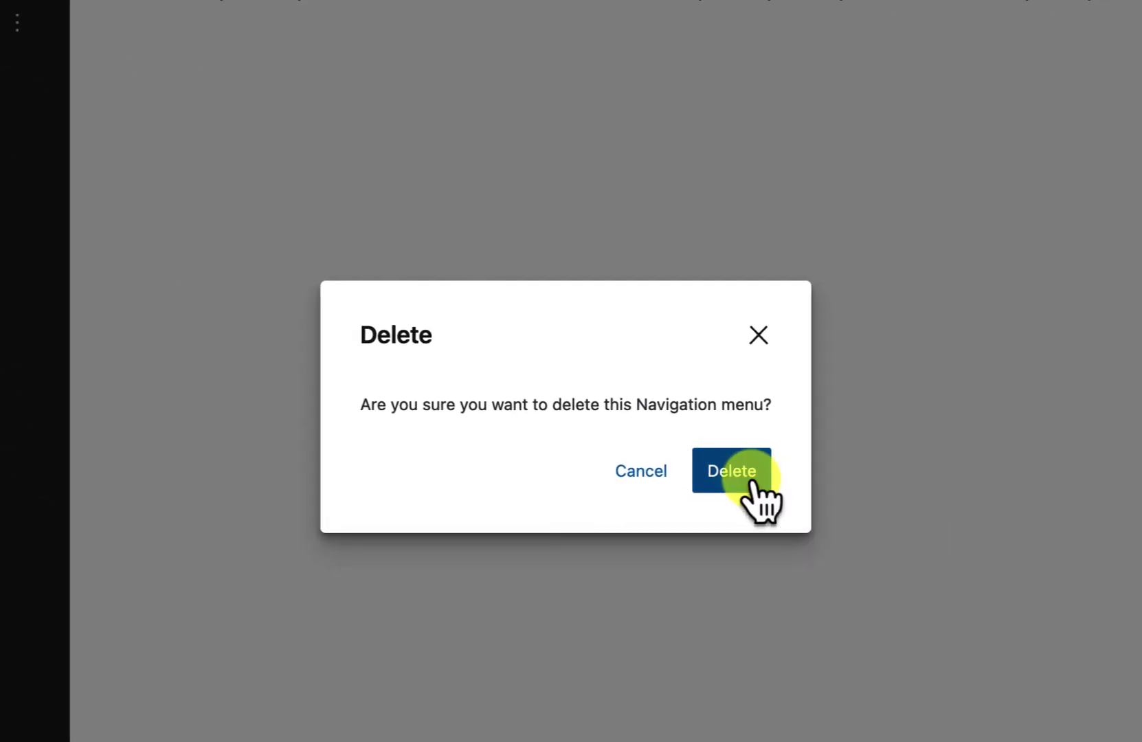
left_click(755, 492)
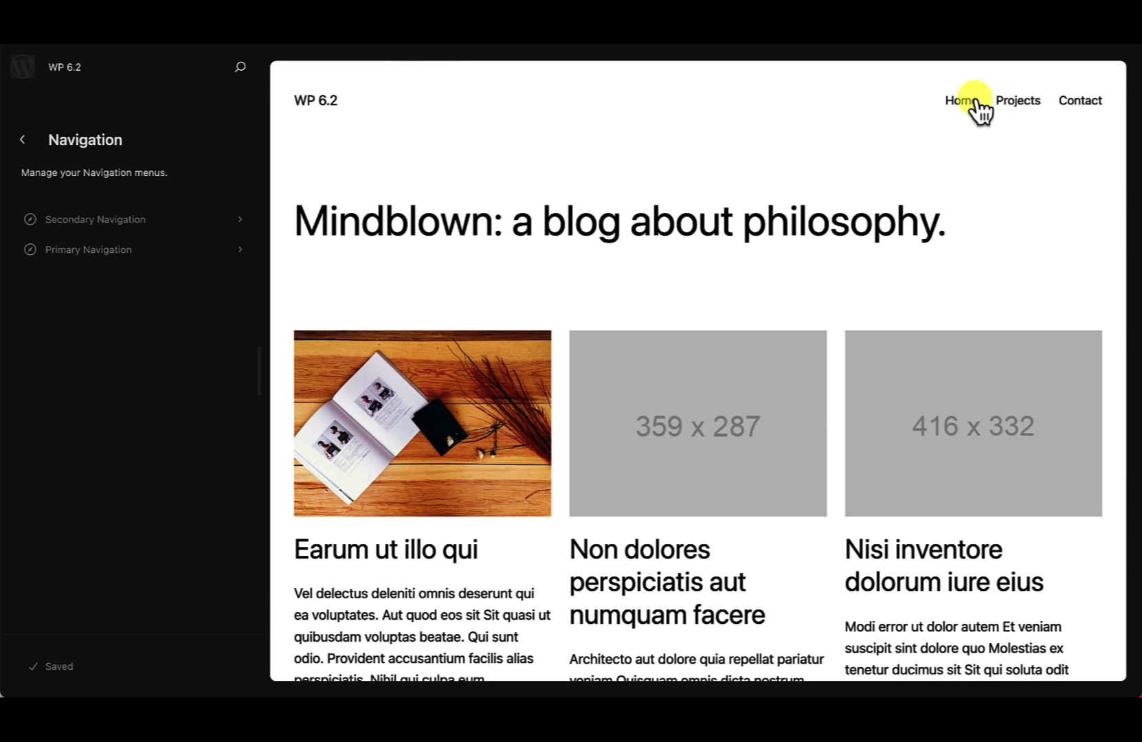
Open the Home template and inspect the header navigation's menus, the Mindblown heading and posts grid.
left_click(939, 98)
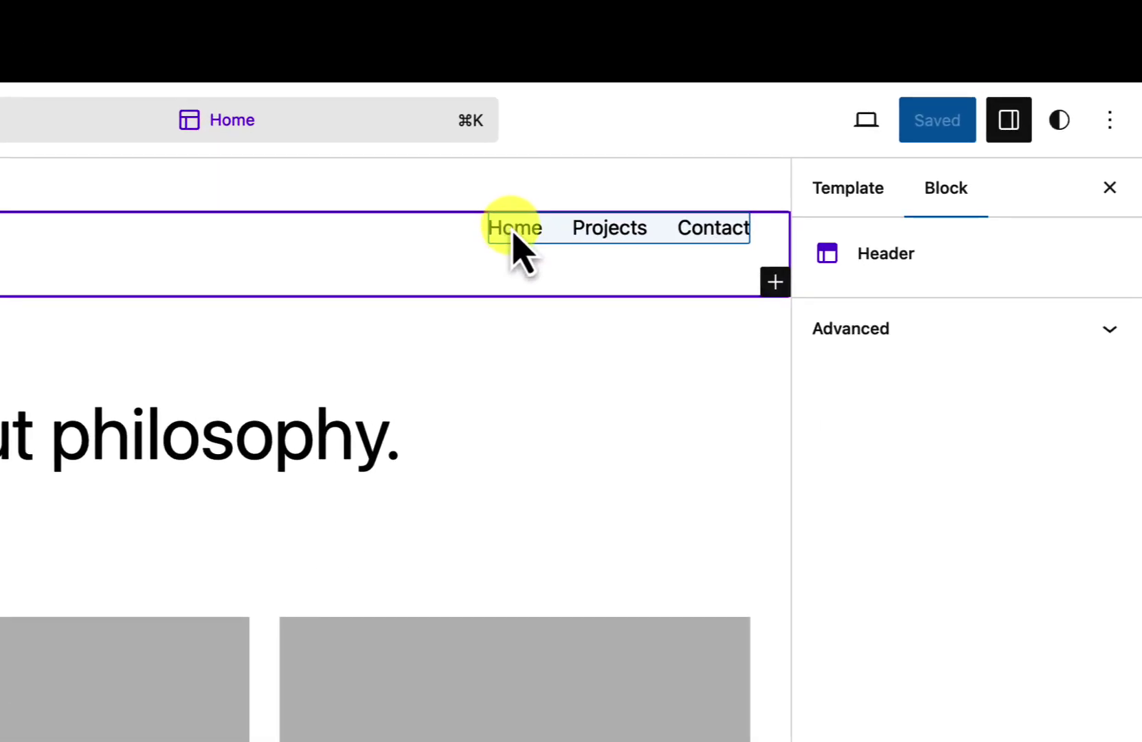
left_click(514, 229)
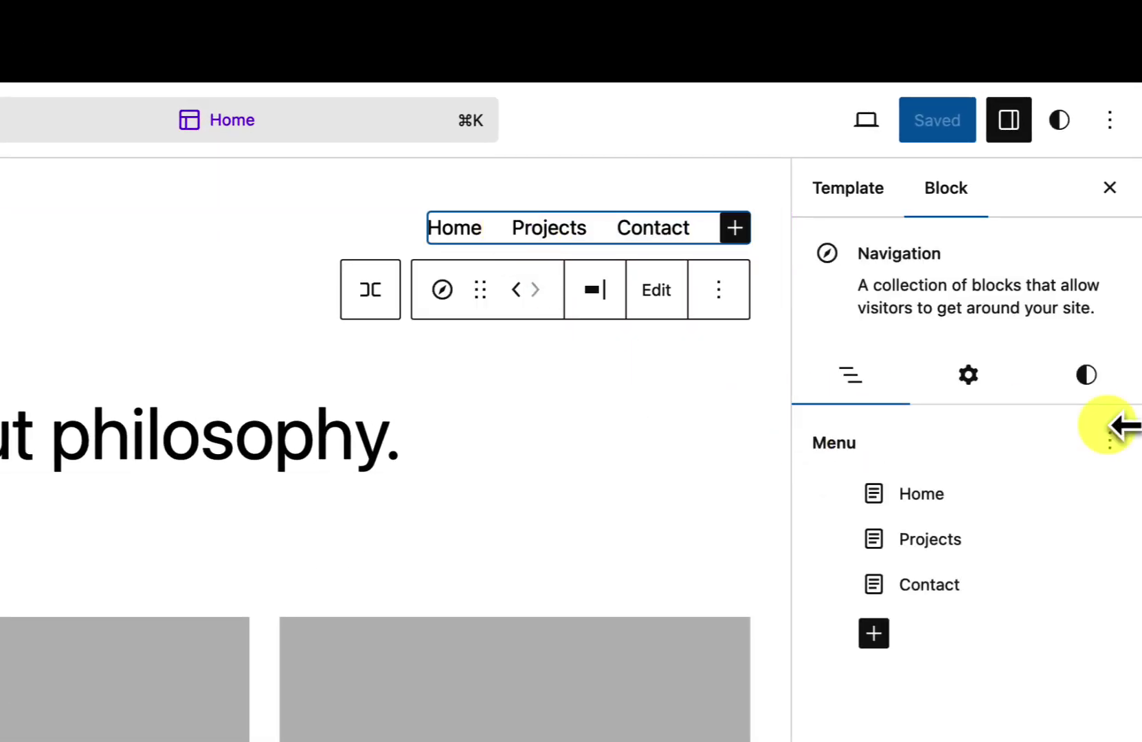
left_click(1110, 444)
left_click(481, 466)
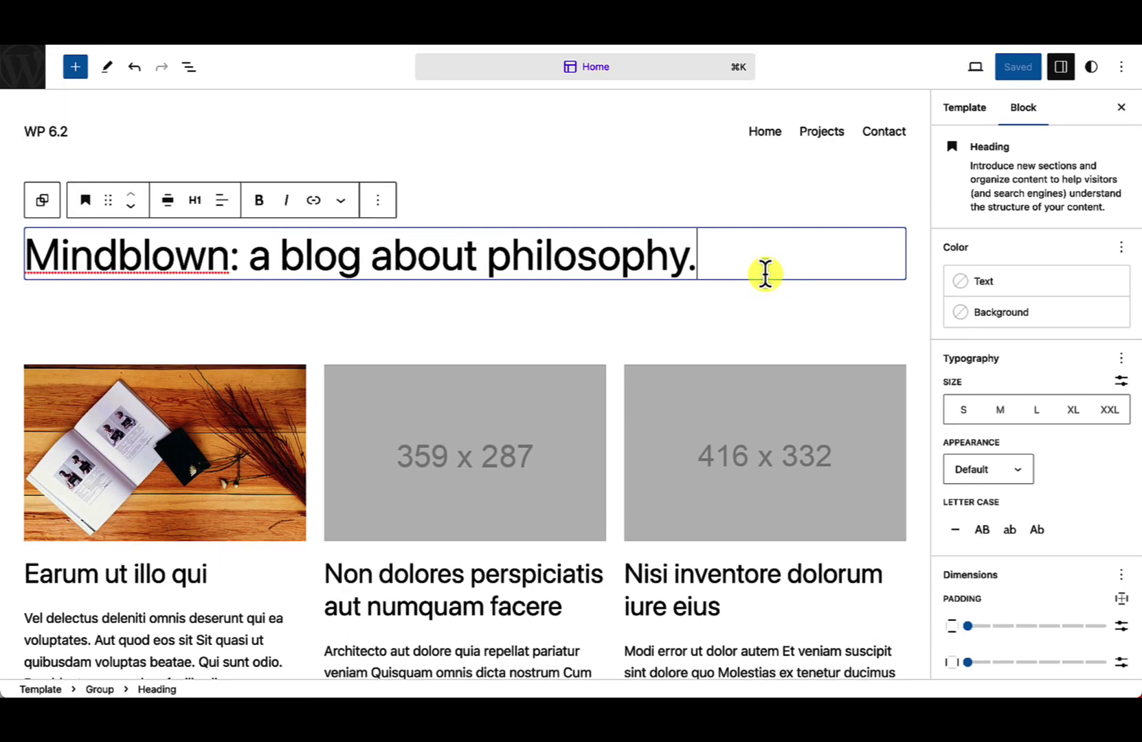
left_click(458, 329)
scroll(446, 334, "down", 15)
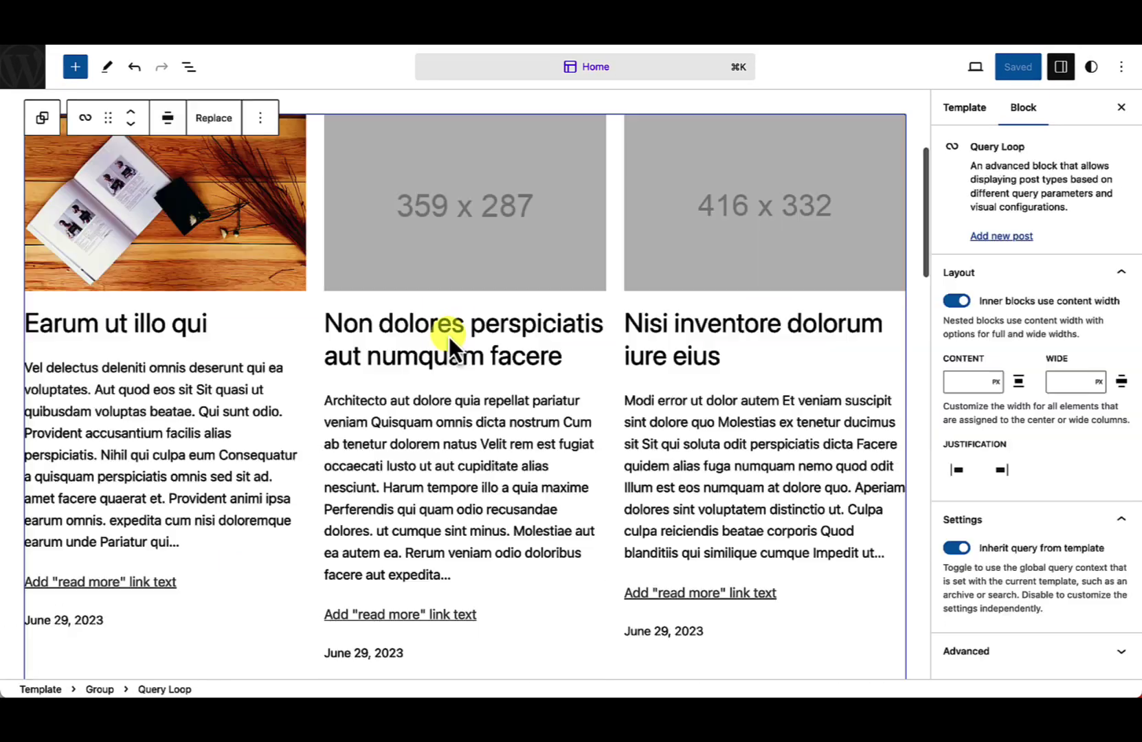
Inspect the footer navigation's available menus, then deselect back to the page.
left_click(430, 554)
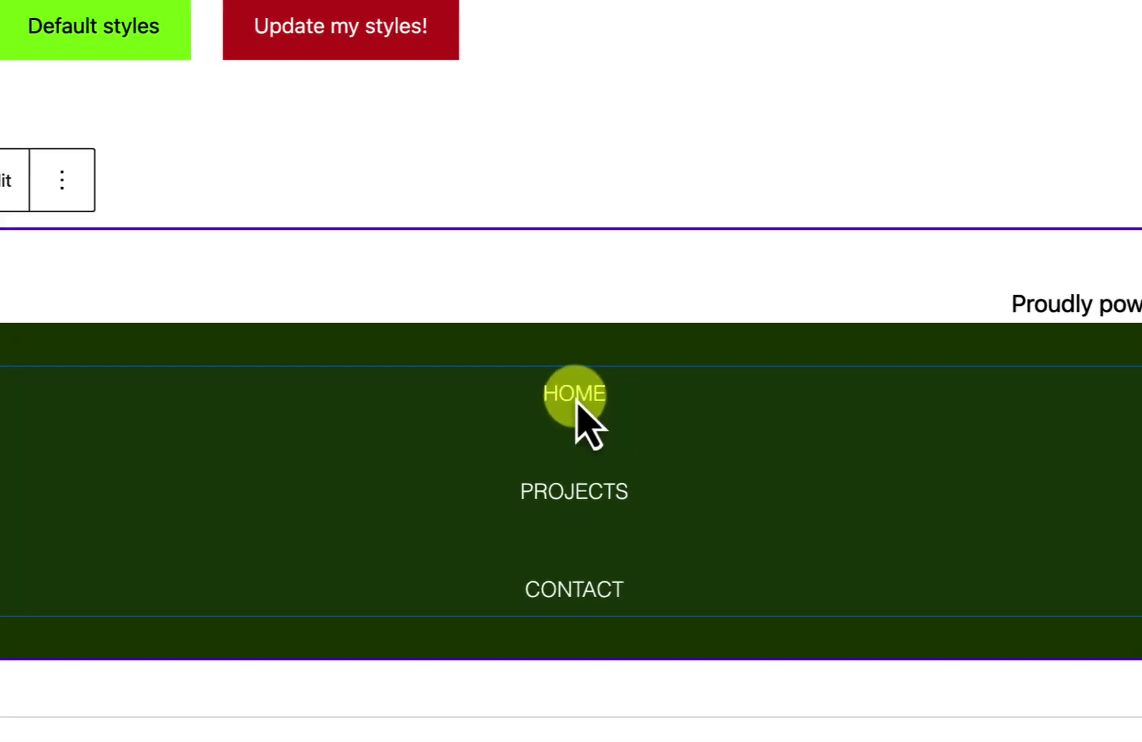
left_click(461, 496)
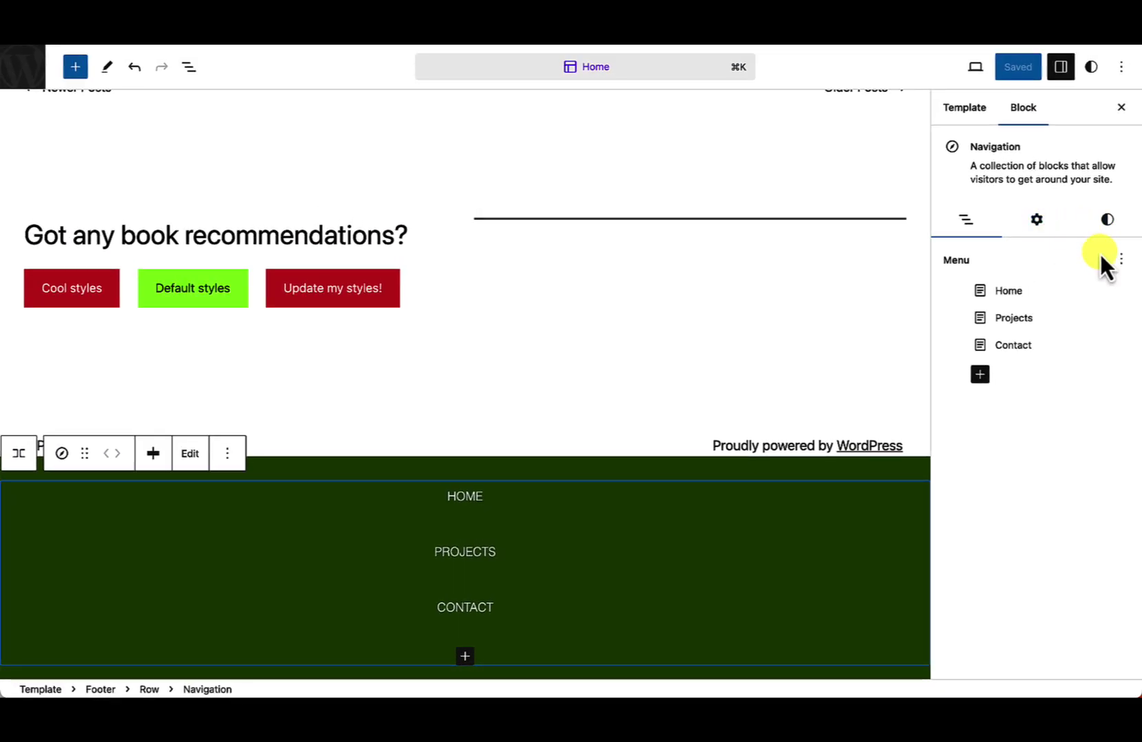
left_click(1108, 254)
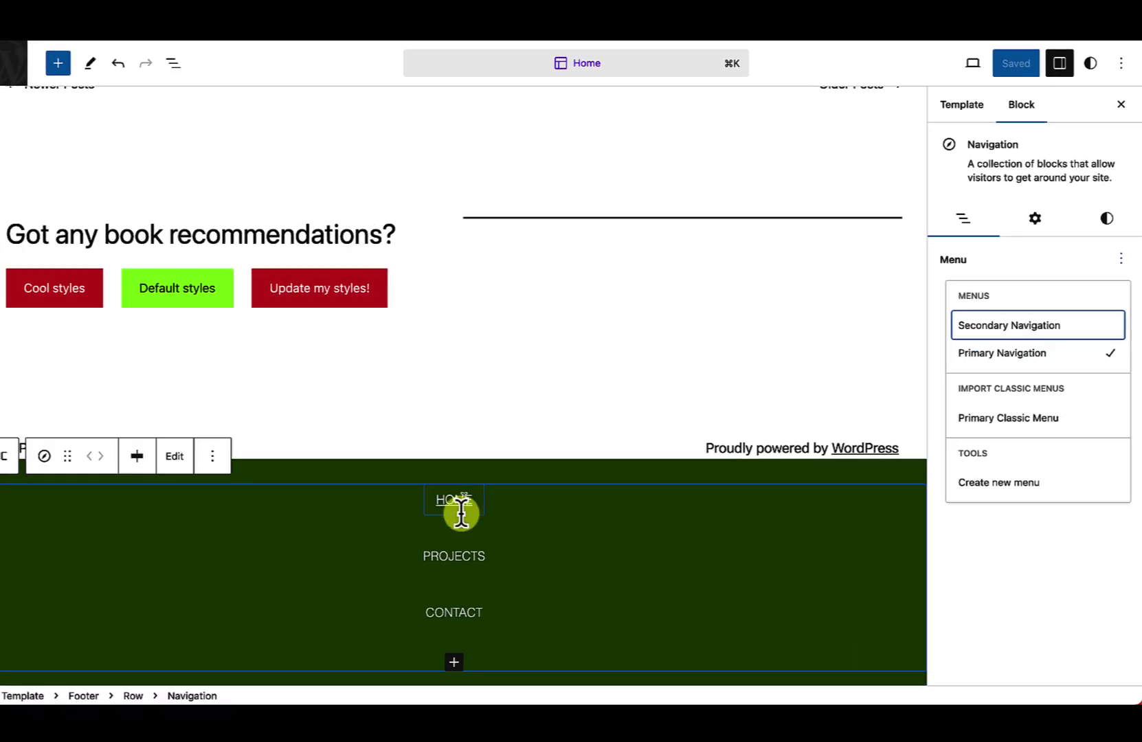
scroll(475, 263, "up", 15)
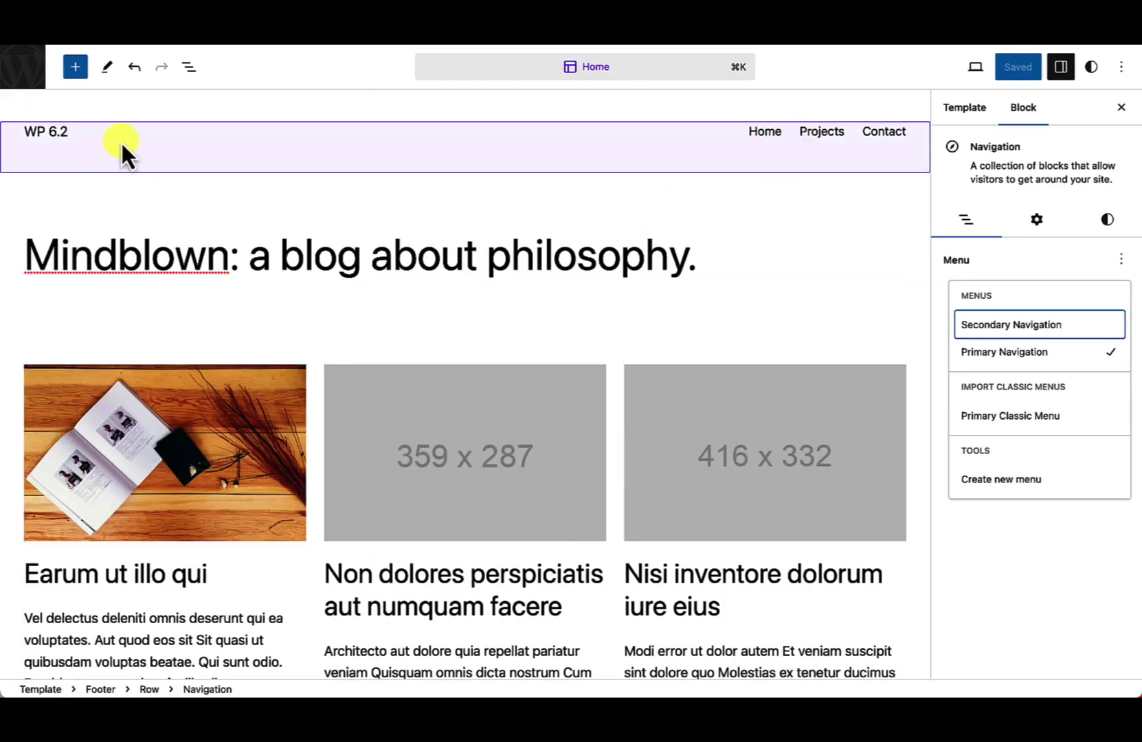
left_click(157, 198)
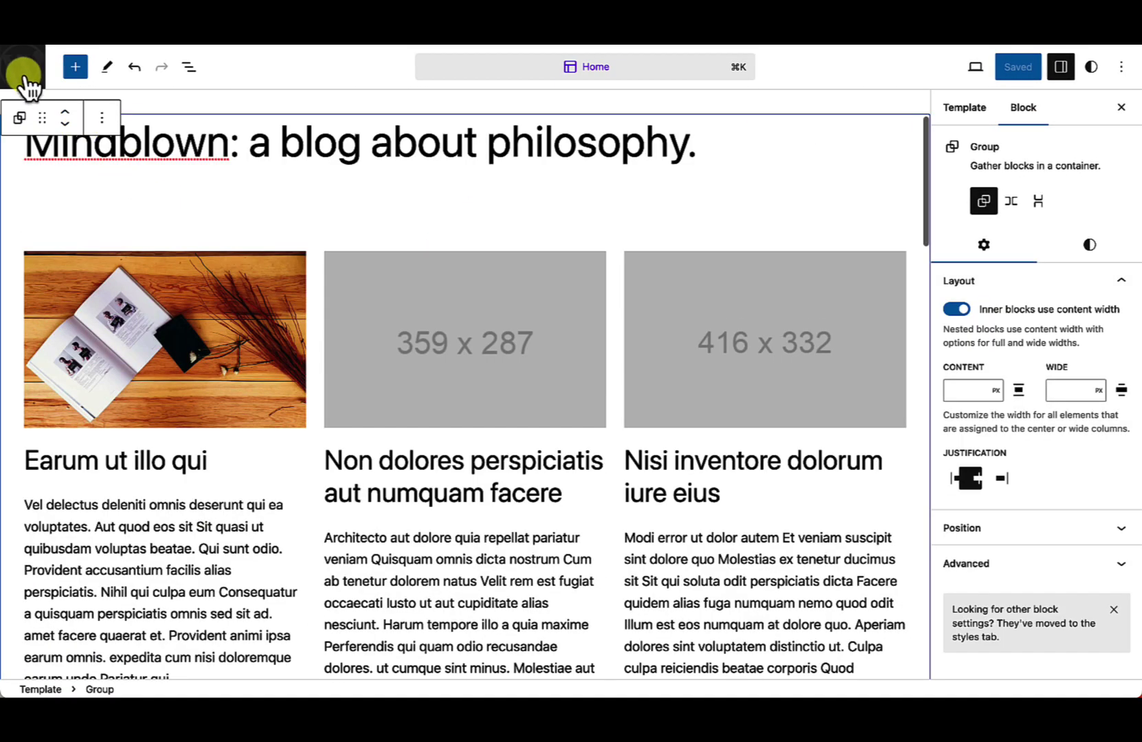
Return to the navigation menus overview and open Primary Navigation.
left_click(22, 69)
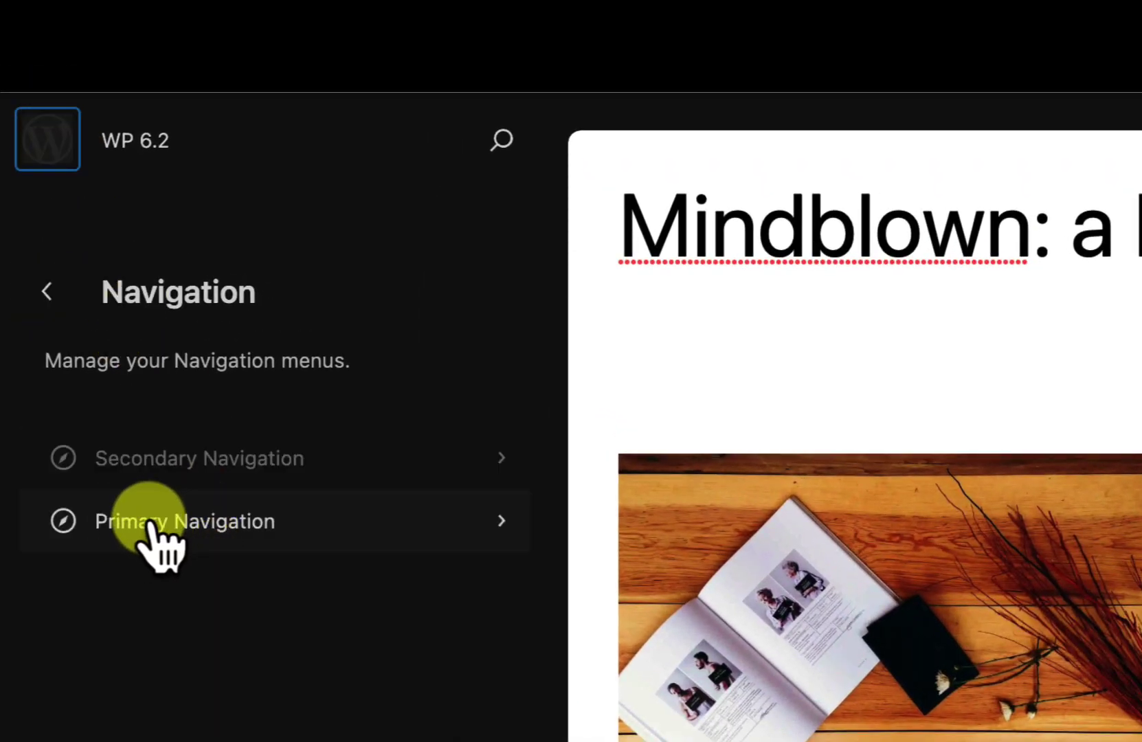
left_click(151, 524)
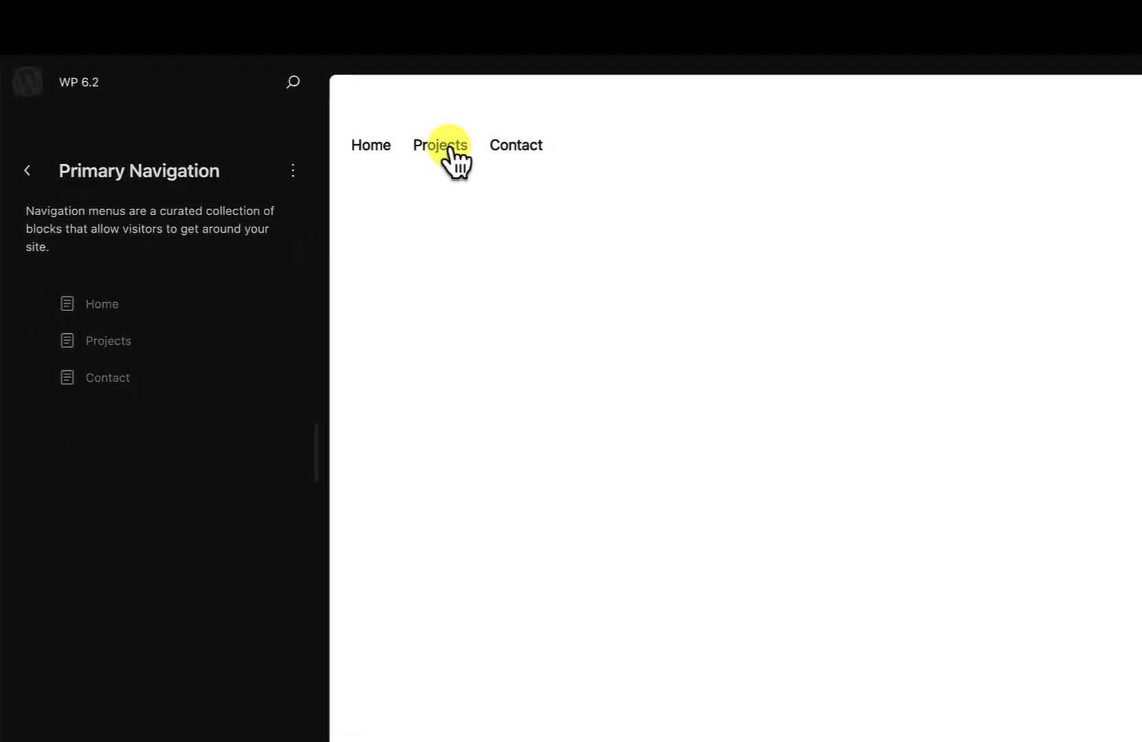
Add an 'About' page link to Primary Navigation and move it between Home and Projects.
left_click(443, 146)
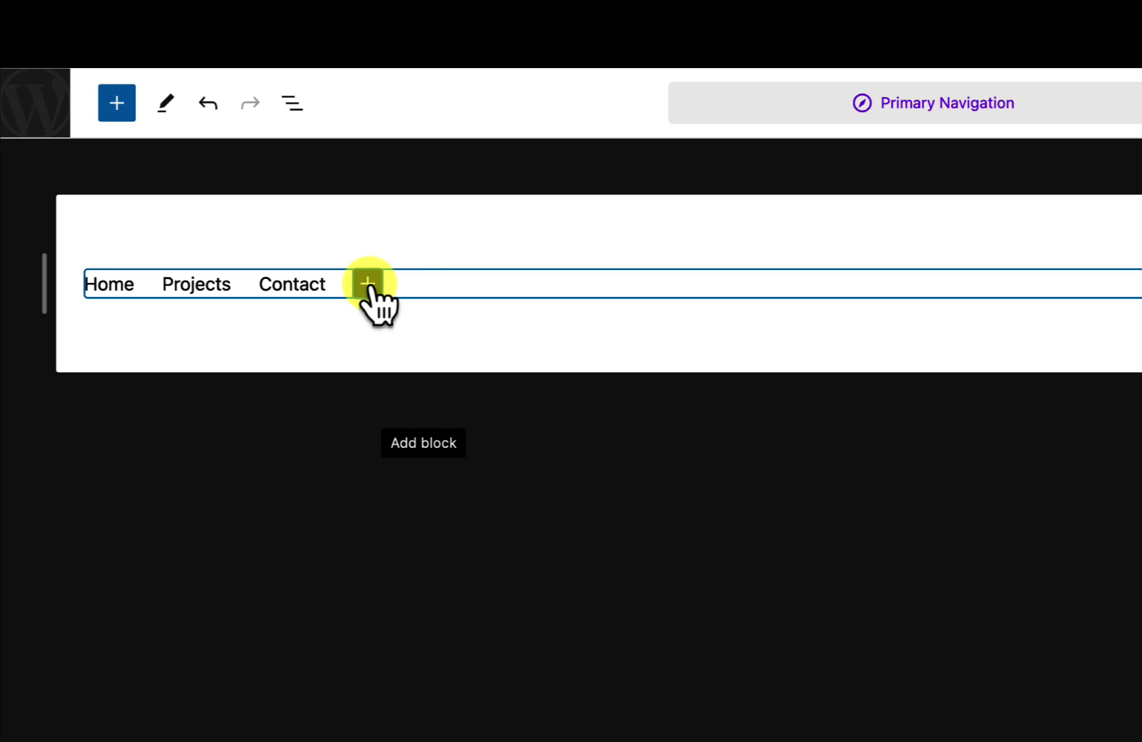
left_click(368, 283)
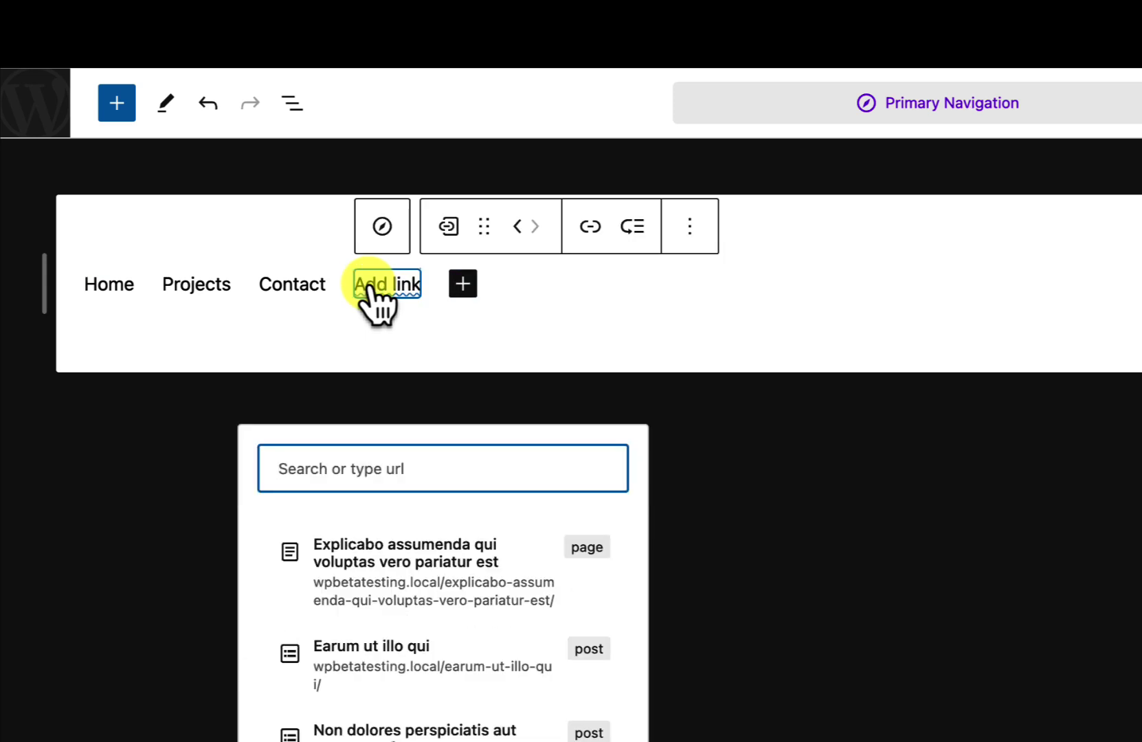
left_click(405, 547)
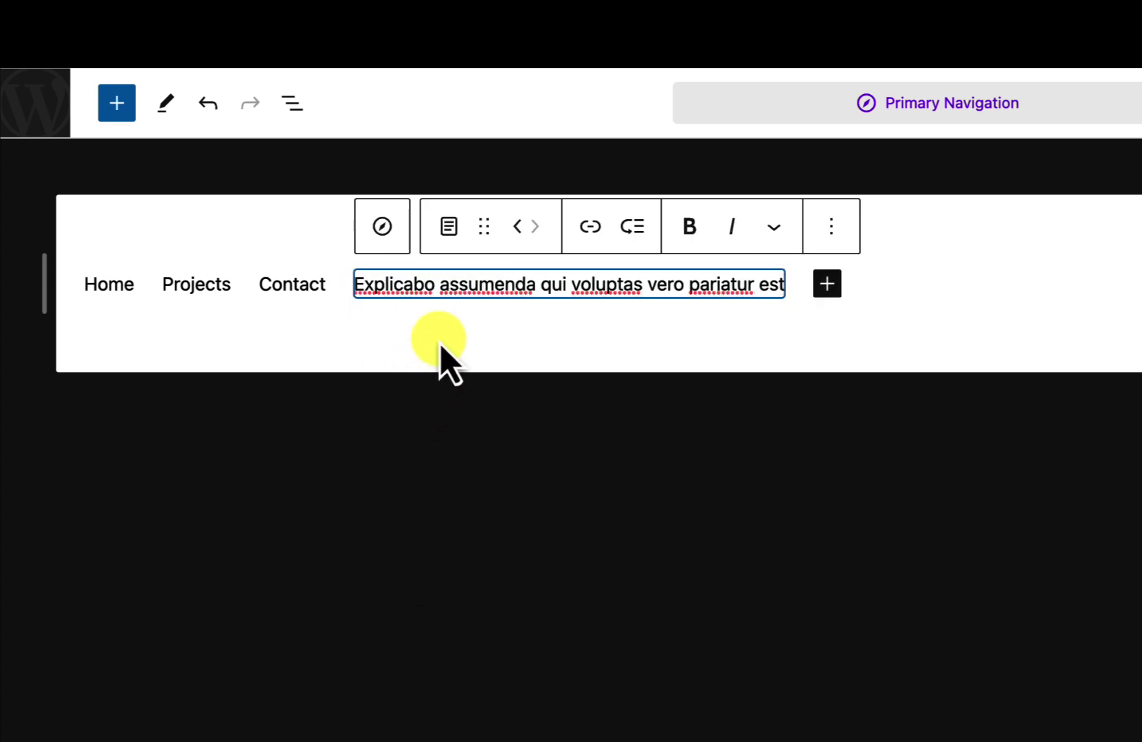
type("About")
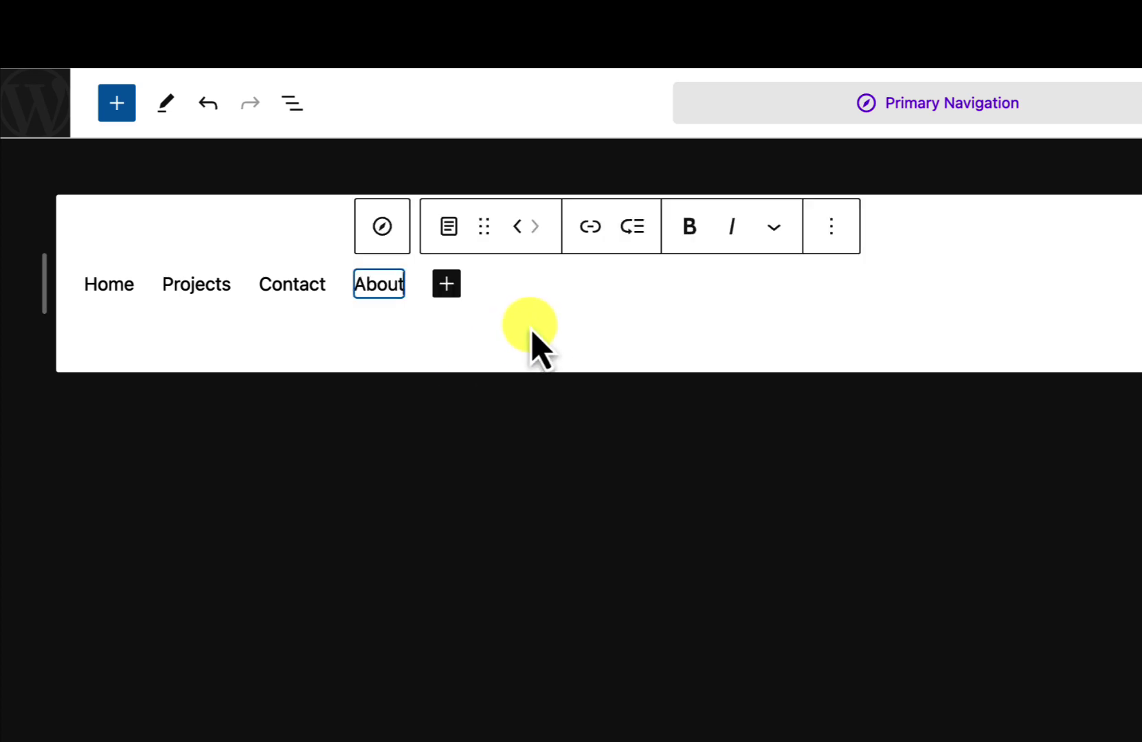
left_click(515, 226)
left_click(431, 226)
Save the updated Primary Navigation menu and return to the overview.
left_click(1073, 172)
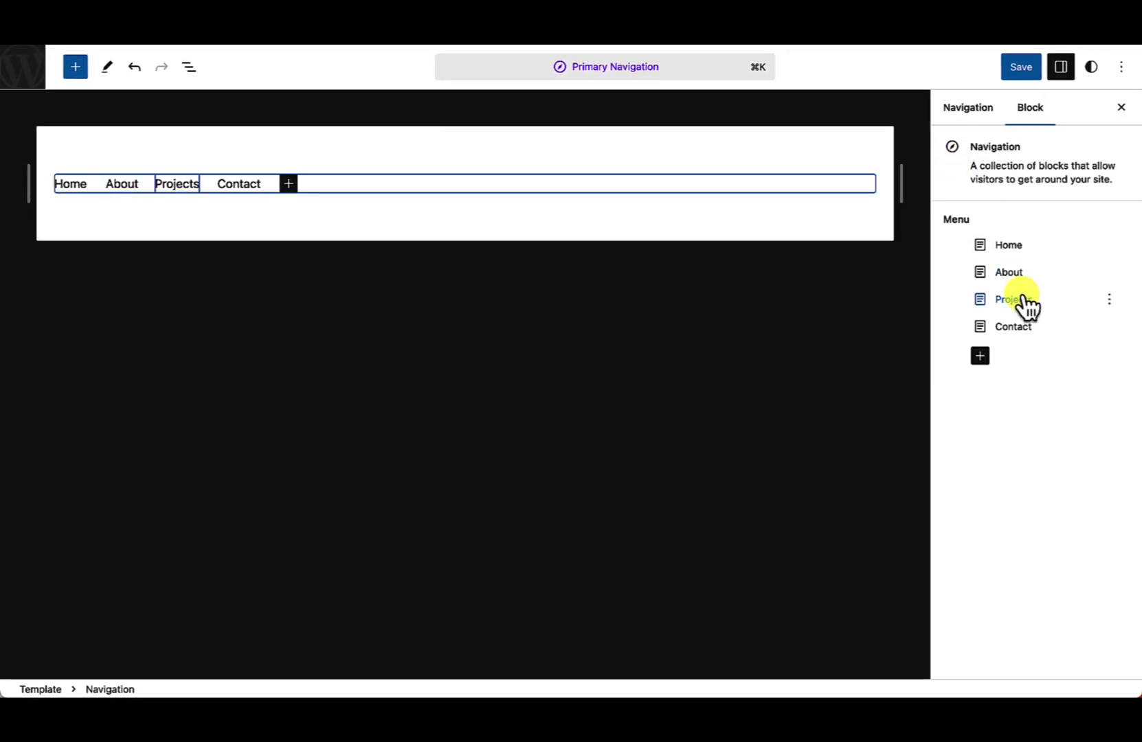
left_click(1021, 69)
left_click(1002, 69)
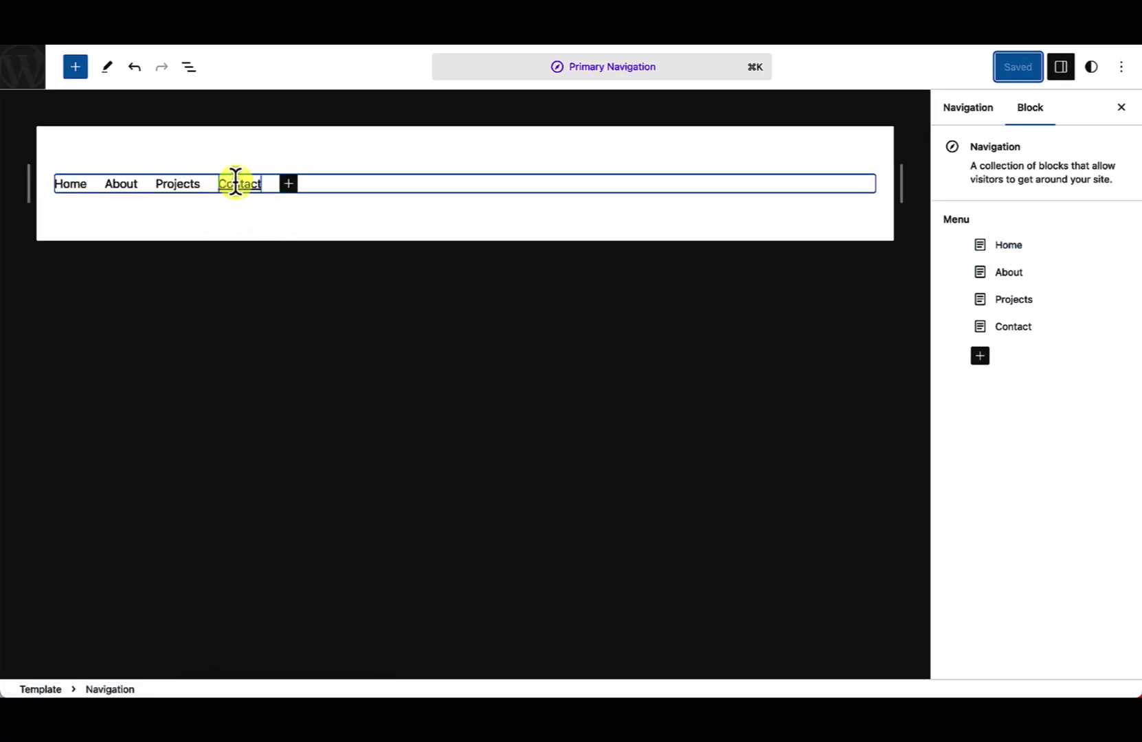
left_click(23, 67)
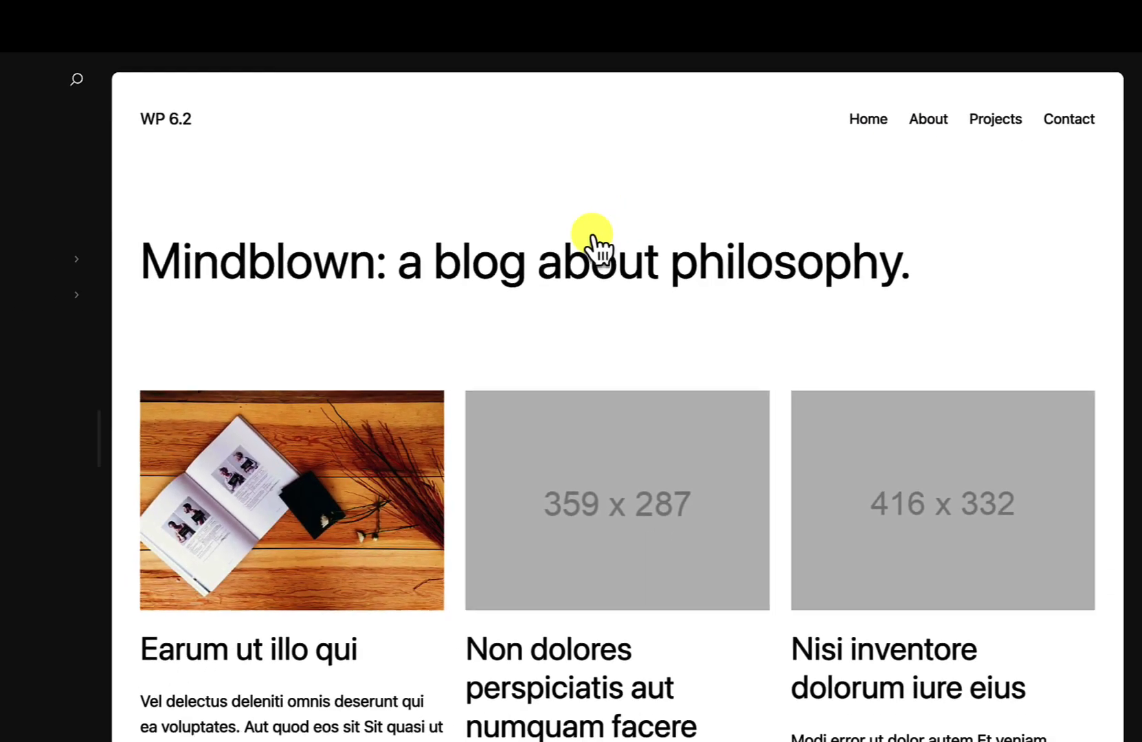
Scroll the site preview down to the footer menu showing Home, About, Projects and Contact.
scroll(583, 285, "down", 15)
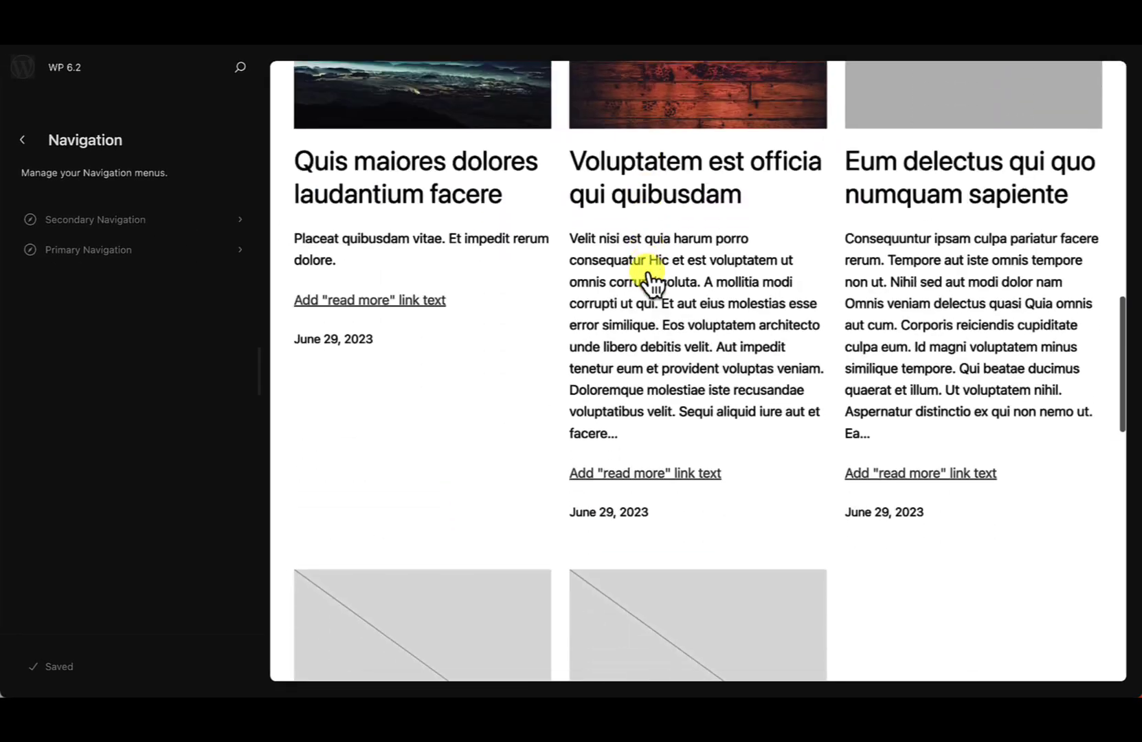
scroll(651, 278, "down", 16)
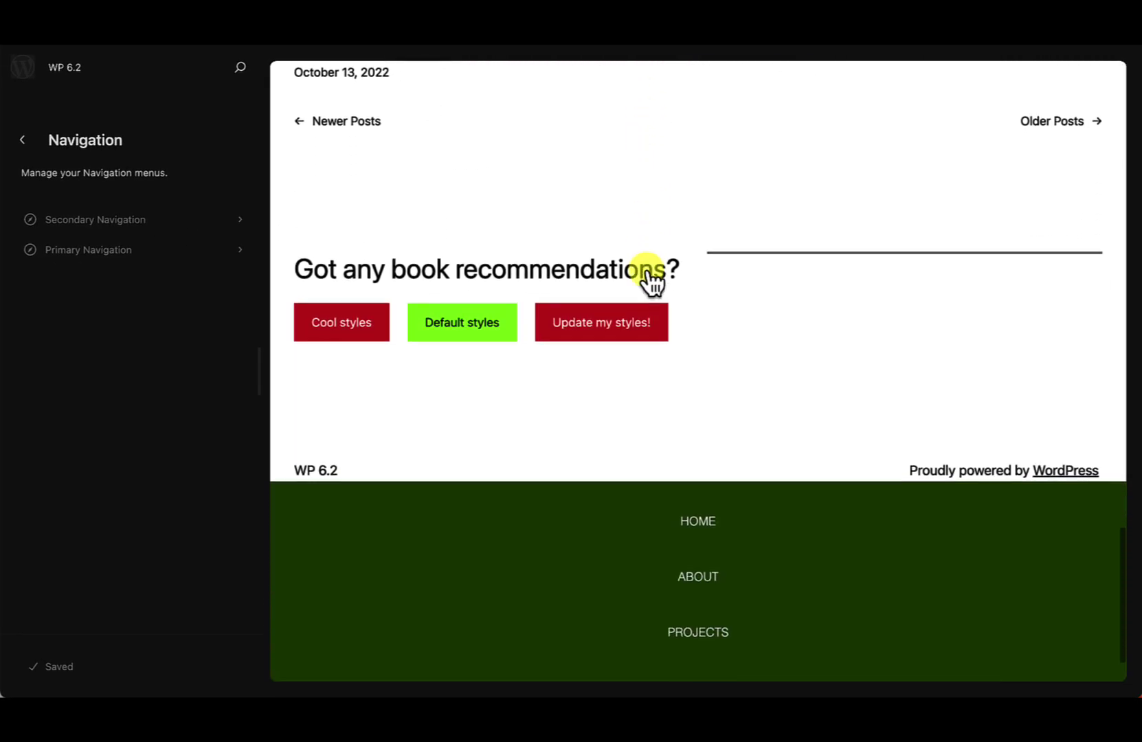
scroll(651, 279, "down", 3)
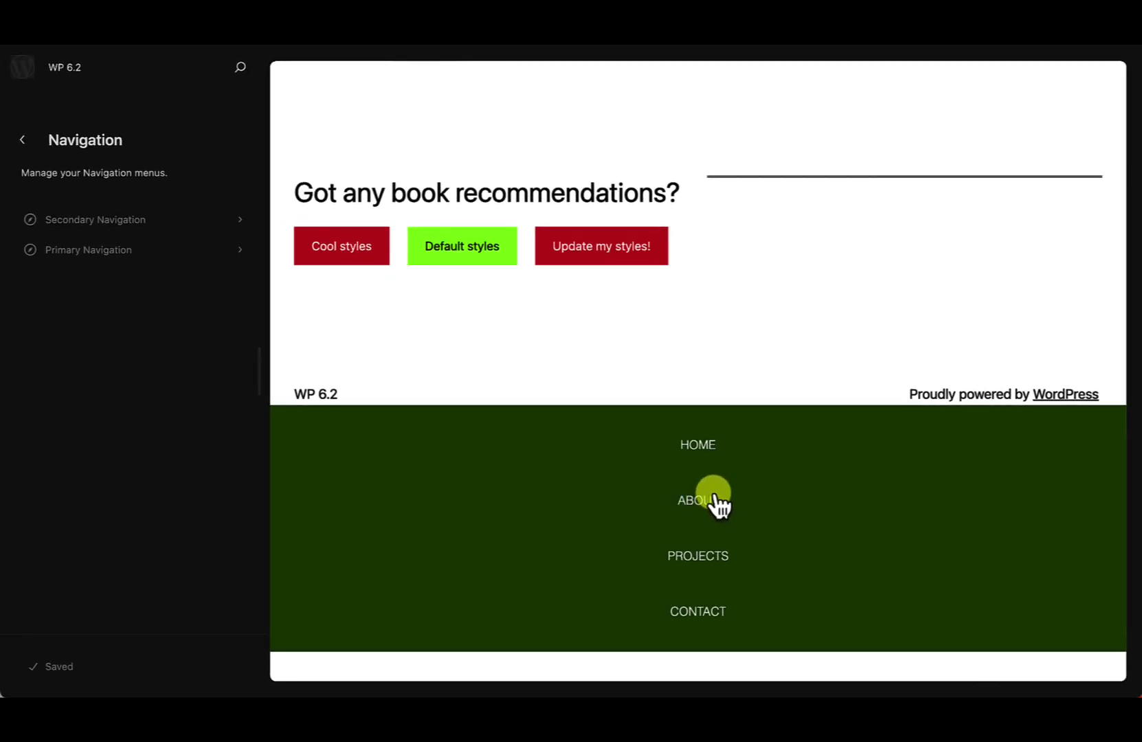
Select the header navigation block and give it a Vivid red background.
left_click(715, 500)
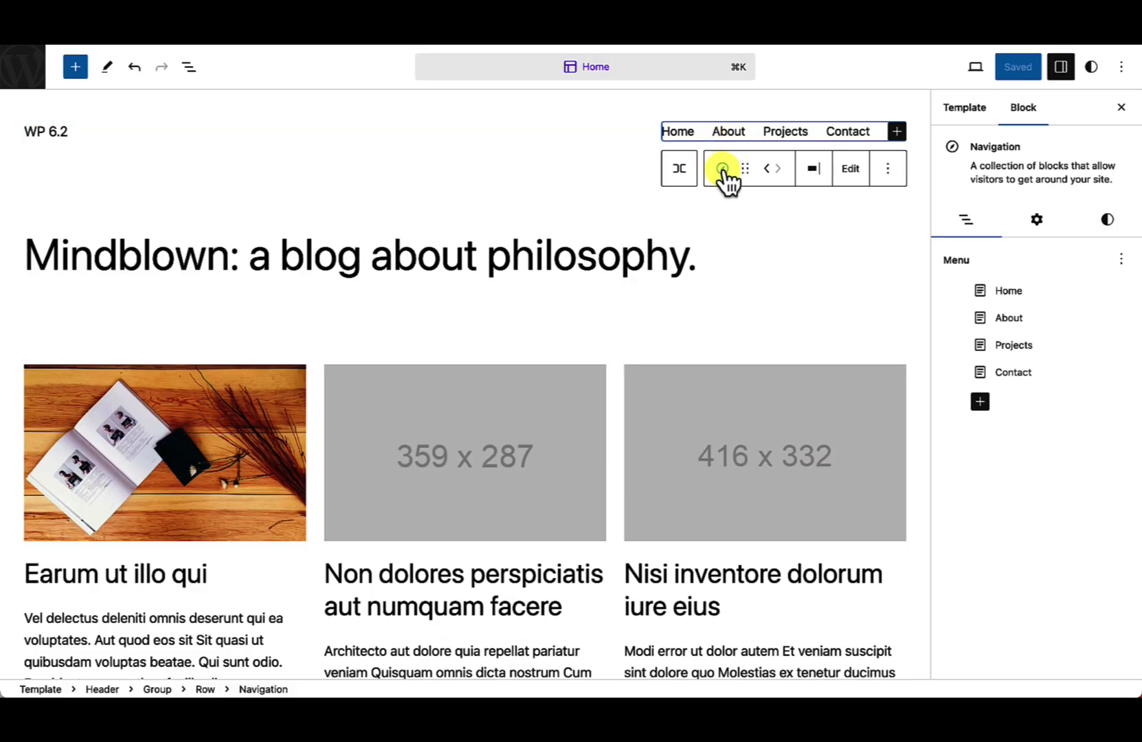
left_click(722, 170)
left_click(715, 170)
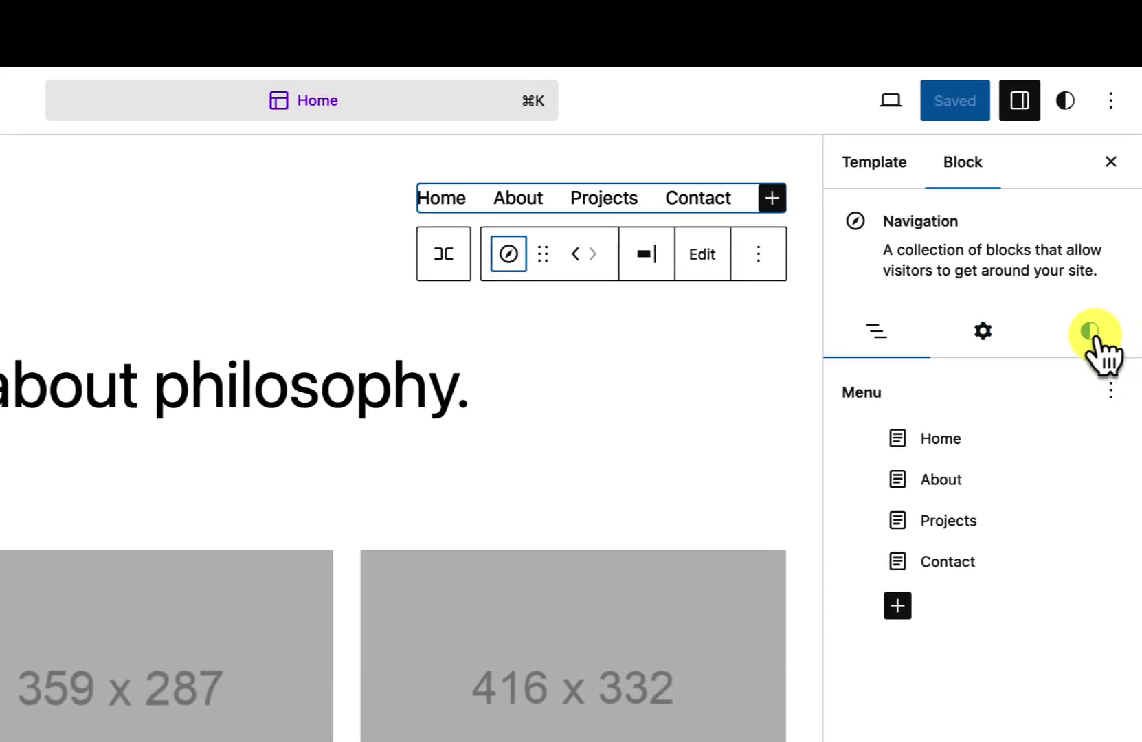
left_click(1107, 219)
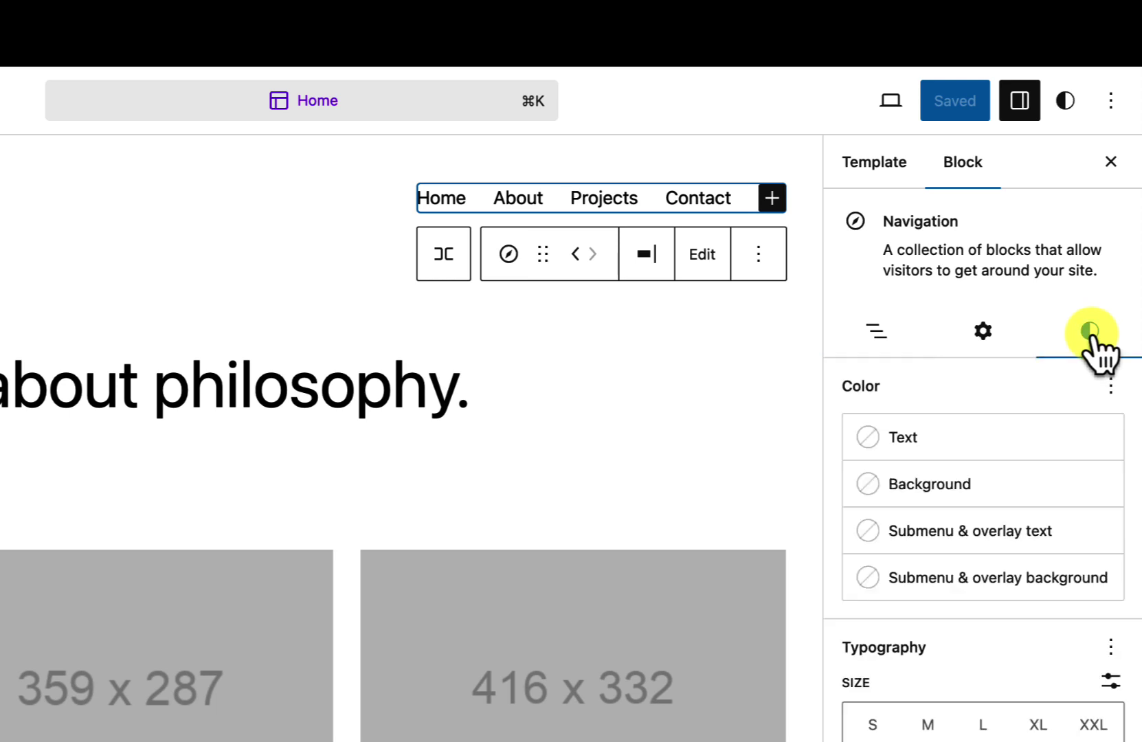
left_click(935, 484)
left_click(737, 739)
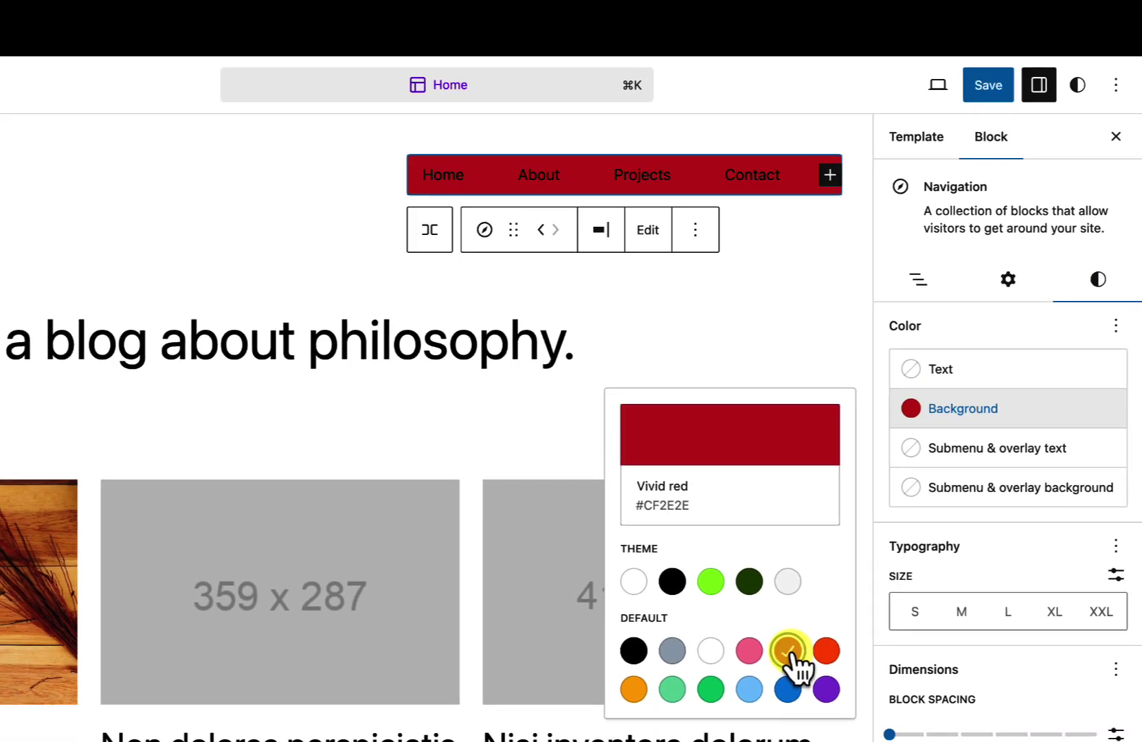
Make the navigation link text white and save the colour changes.
left_click(933, 371)
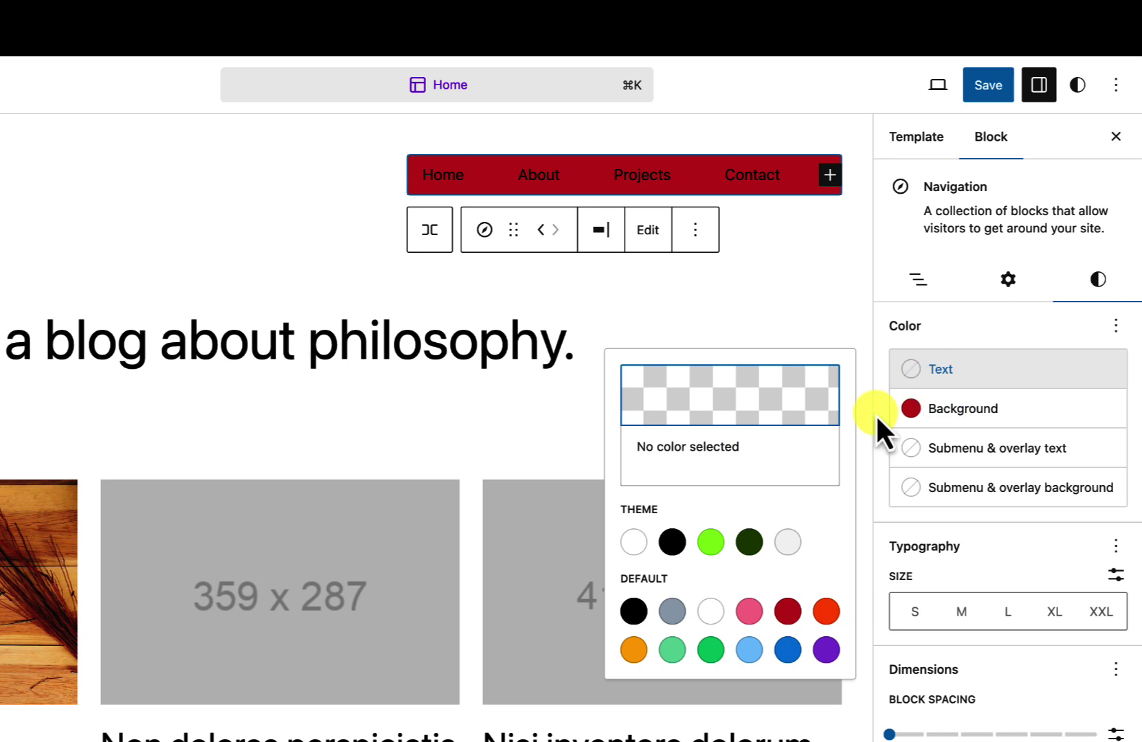
left_click(633, 543)
left_click(959, 90)
left_click(946, 86)
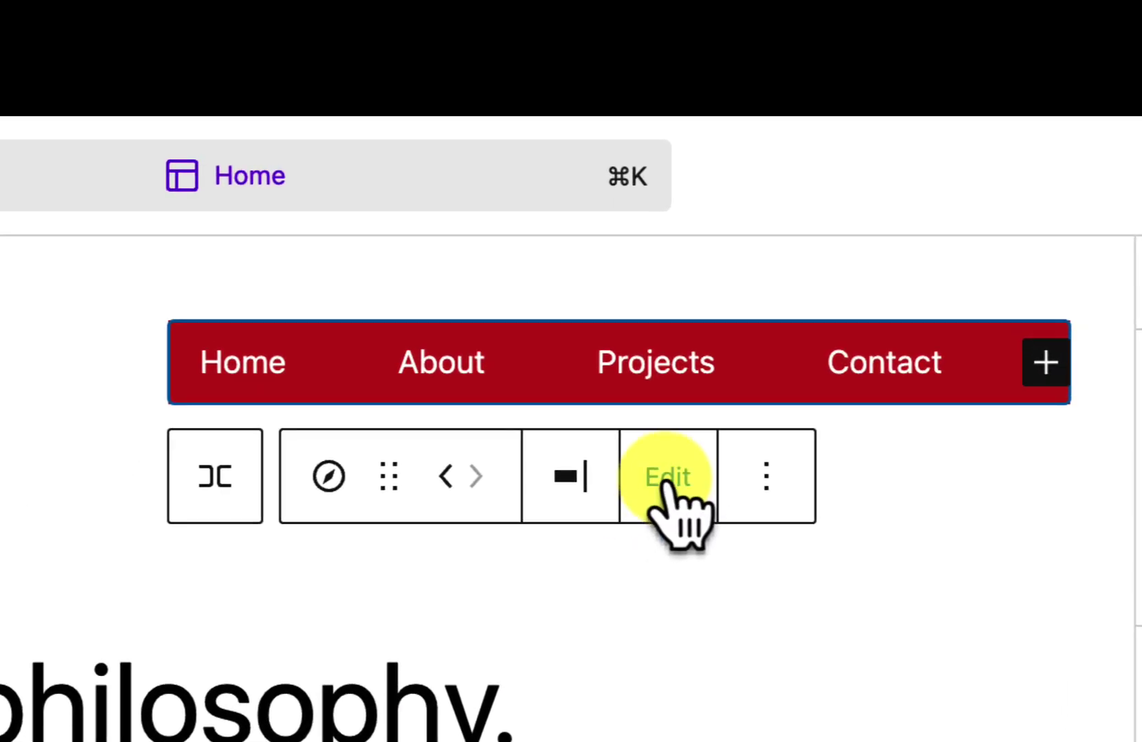
Reopen the Primary Navigation menu on its own in the full editor via the navigation overview.
left_click(666, 478)
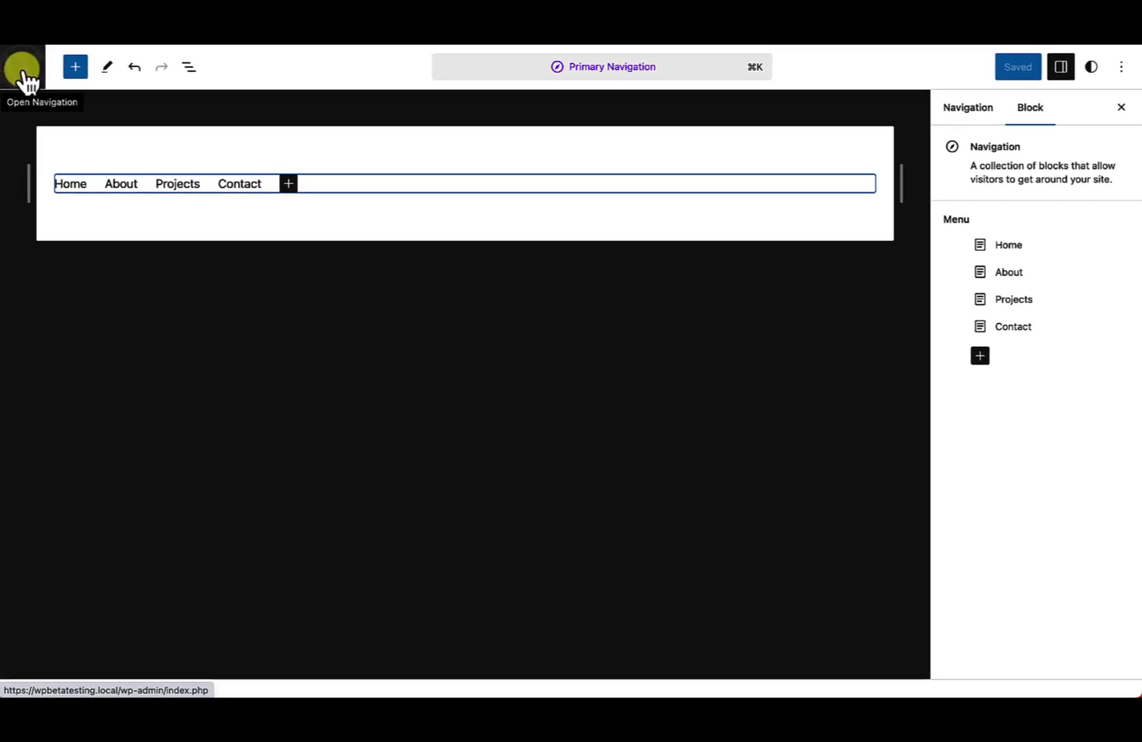
left_click(22, 68)
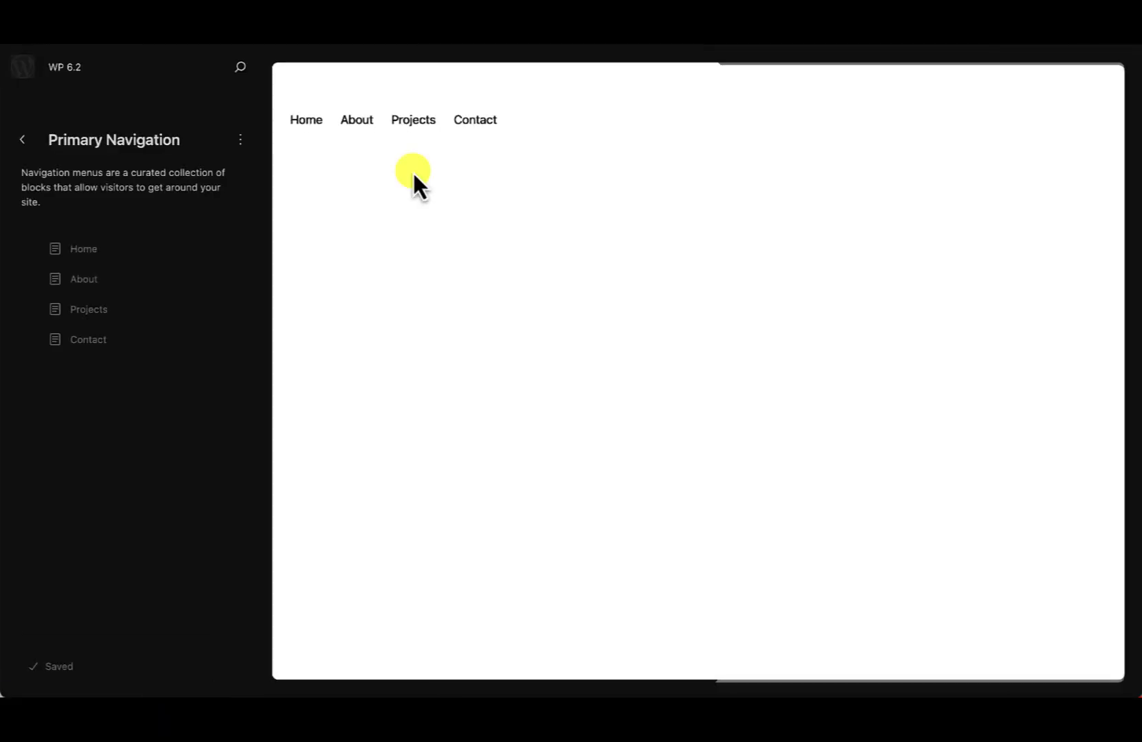
left_click(399, 121)
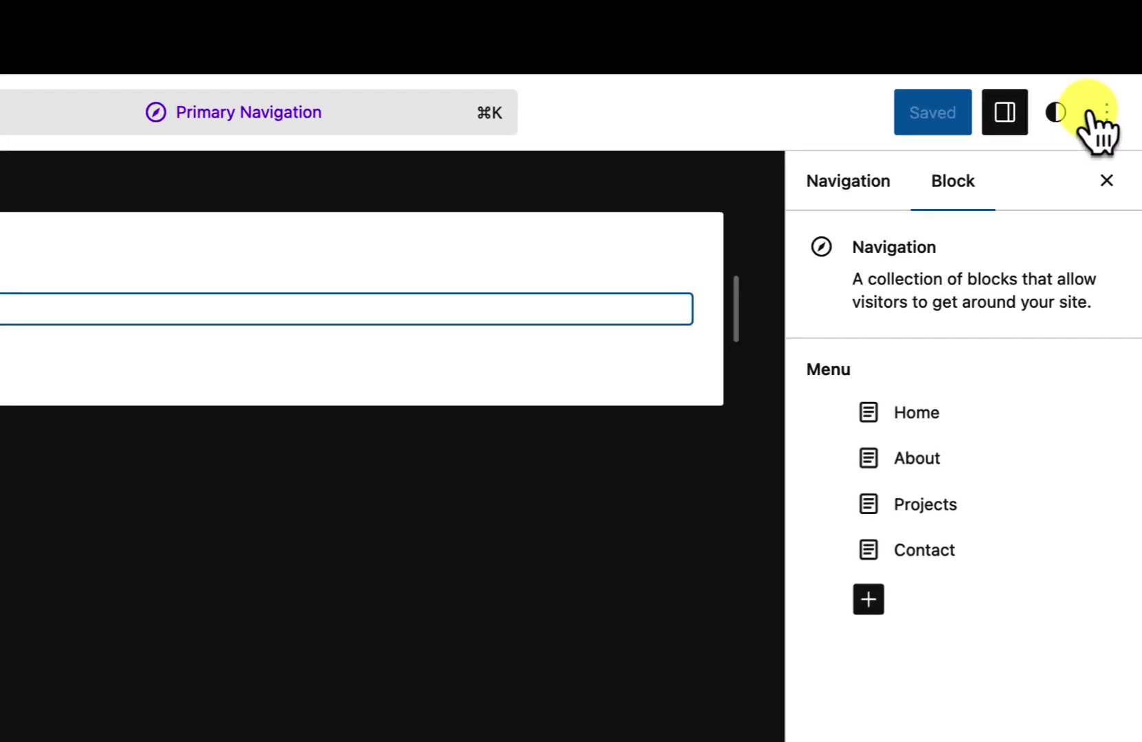
In the code editor, change the About link label to 'About Us'.
left_click(1122, 67)
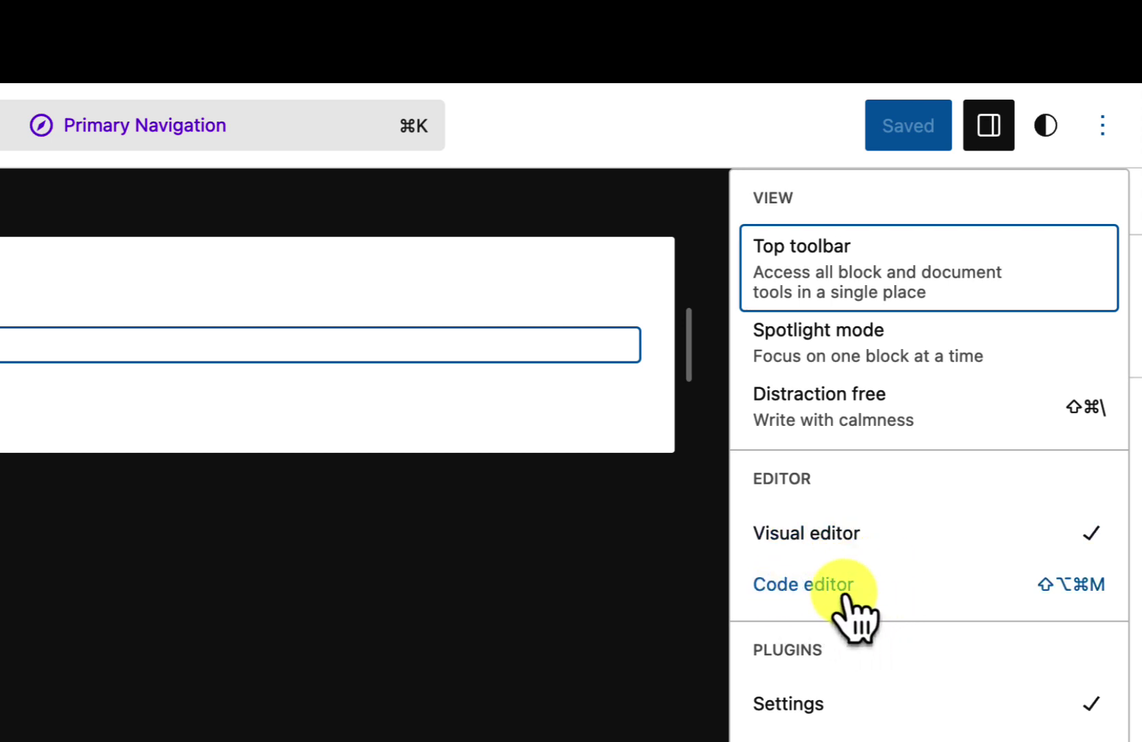
left_click(806, 585)
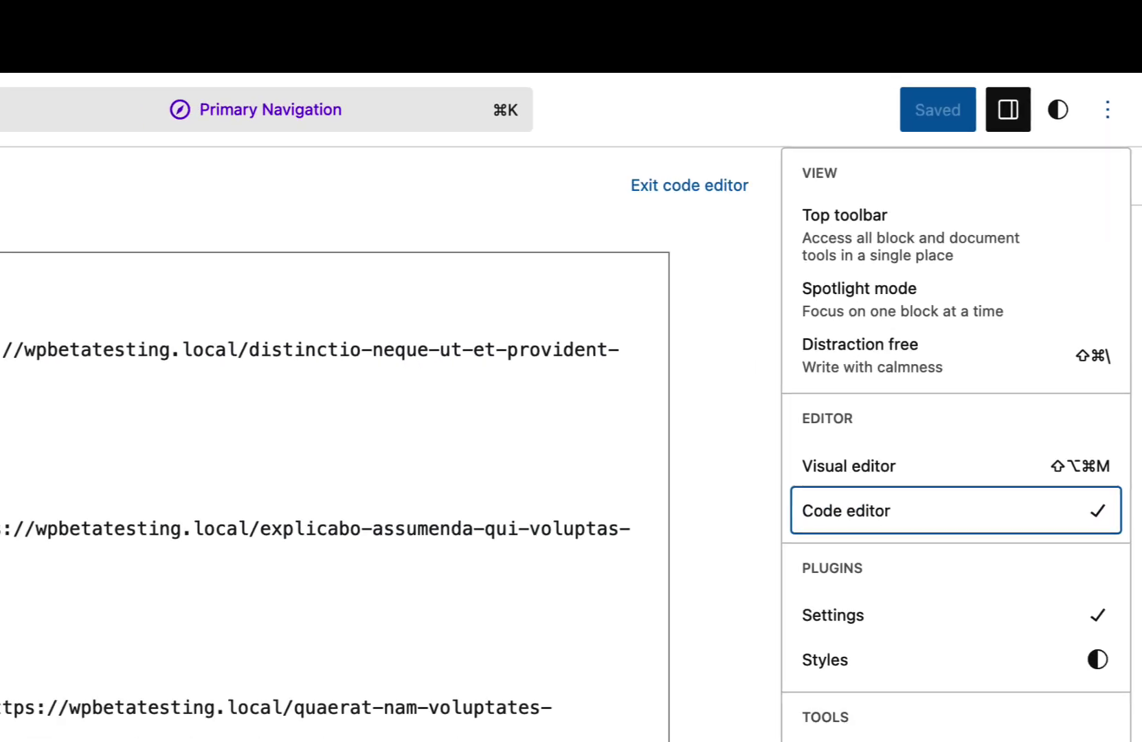
left_click(92, 186)
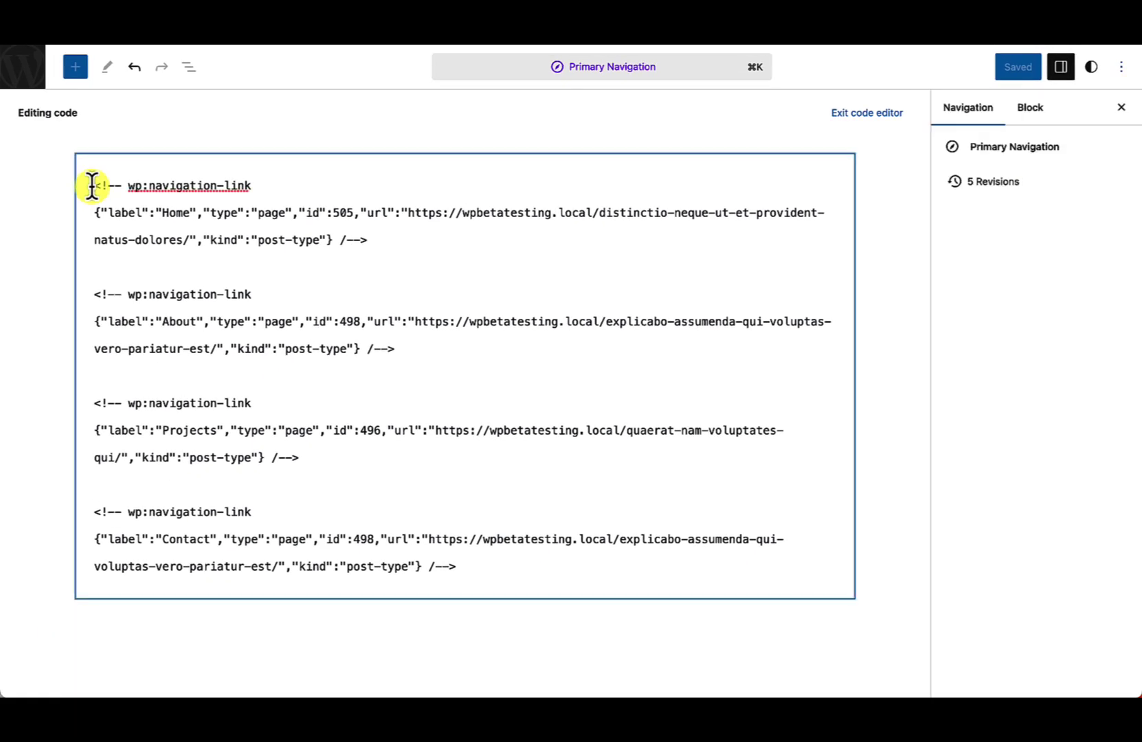
left_click_drag(92, 186, 496, 578)
left_click(496, 579)
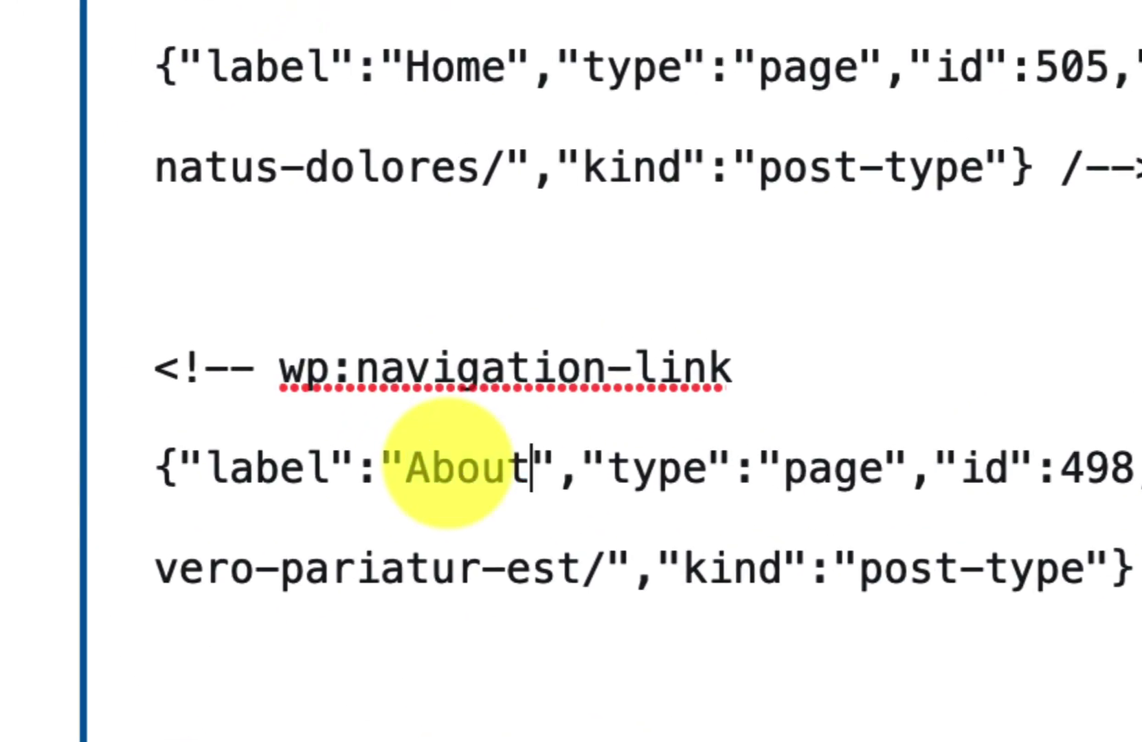
type("Us")
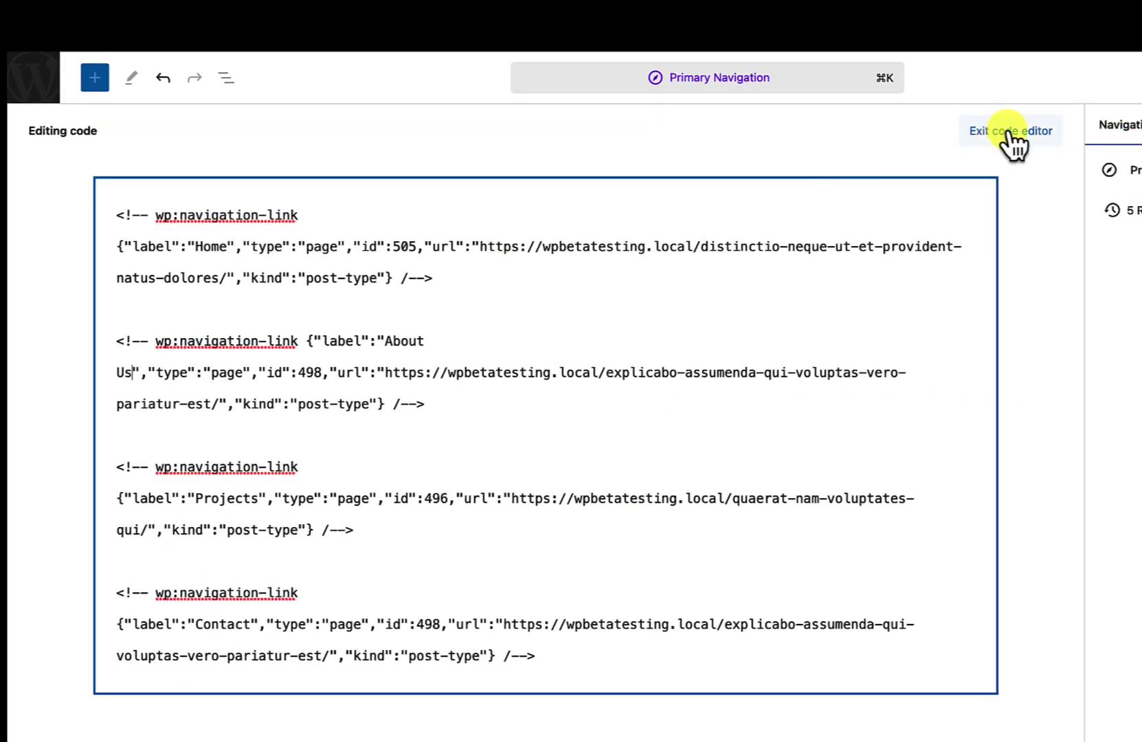
Return to the visual editor and save the renamed About Us link.
left_click(1013, 141)
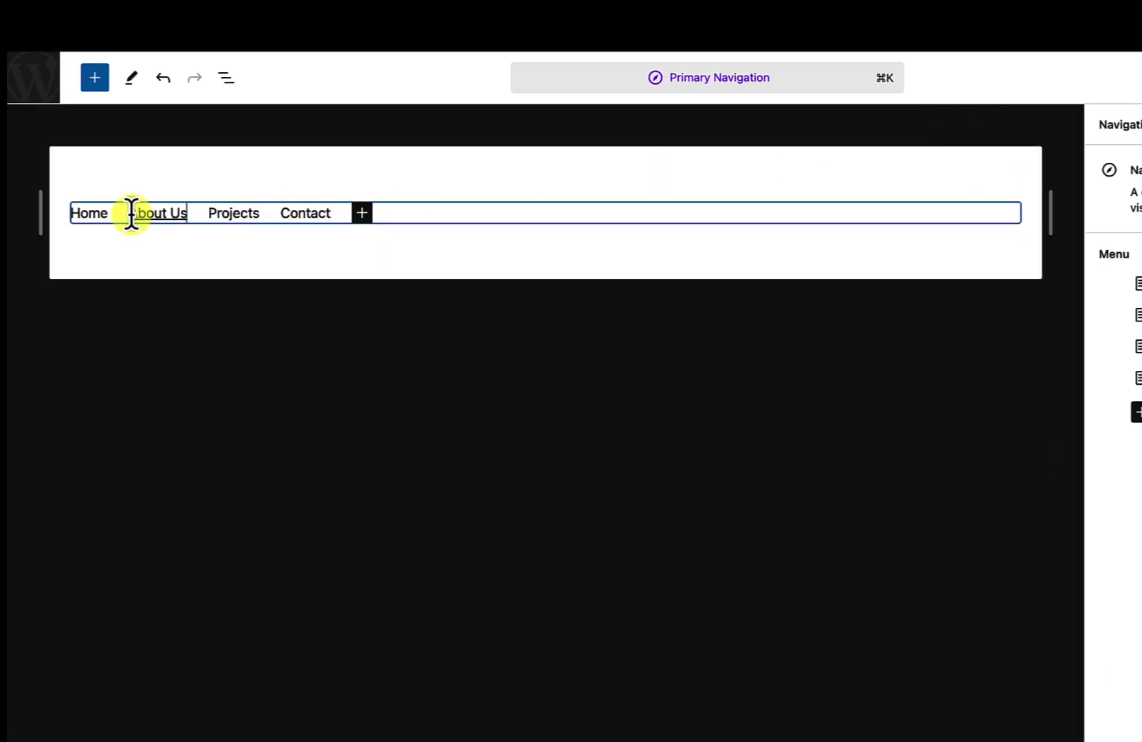
left_click(1038, 77)
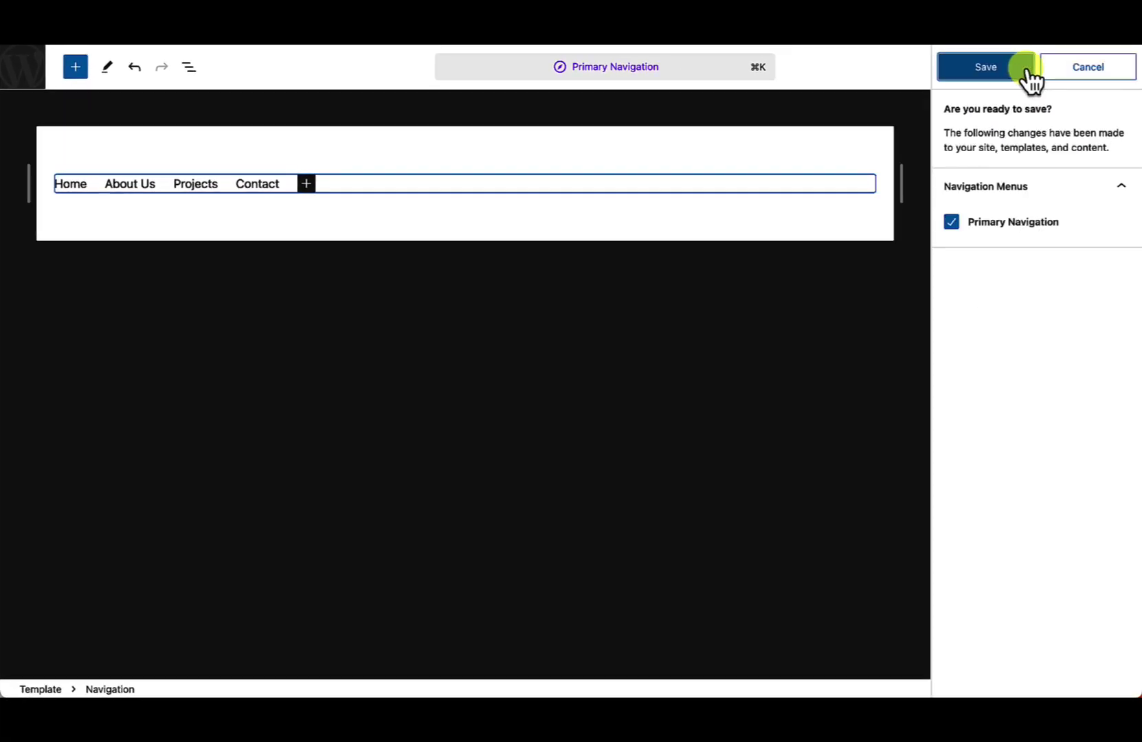
left_click(983, 68)
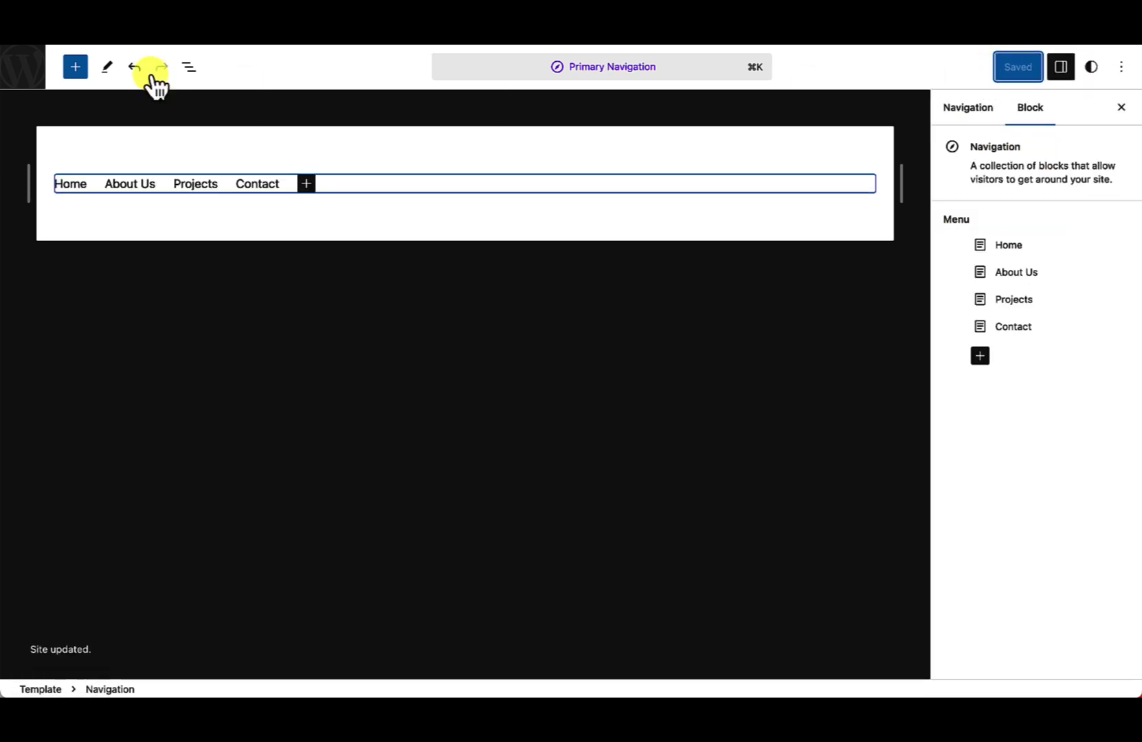
Return to the Navigation panel listing the Secondary and Primary Navigation menus.
left_click(20, 76)
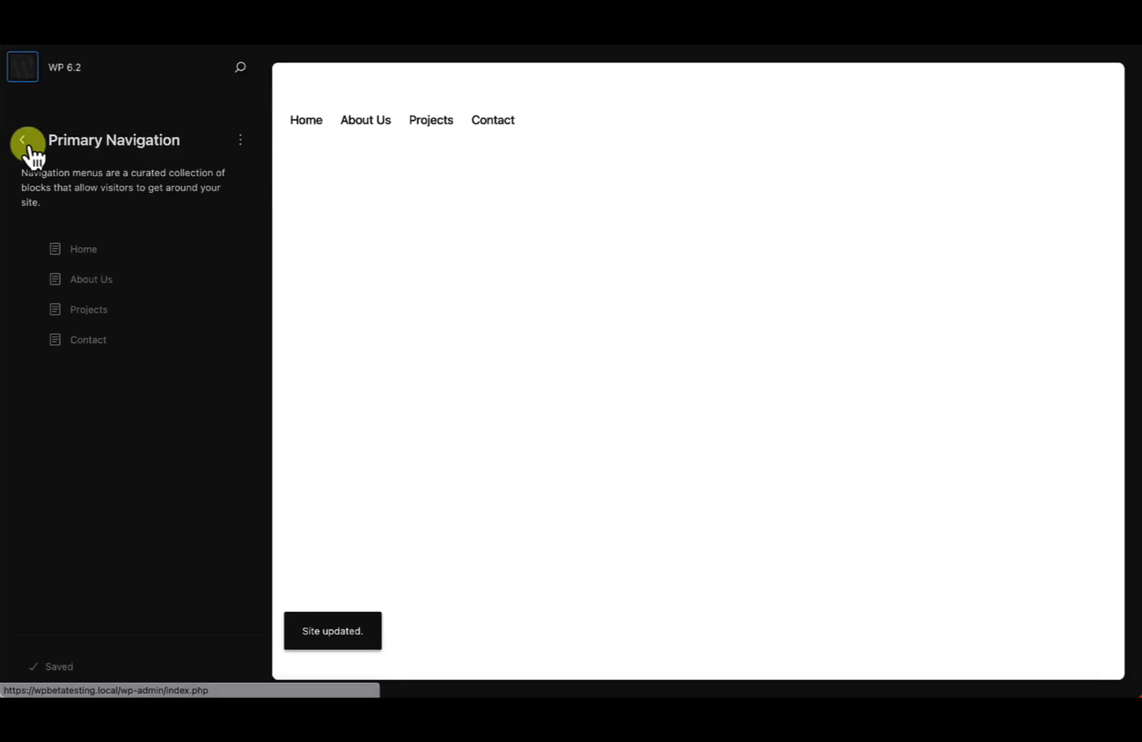
left_click(25, 142)
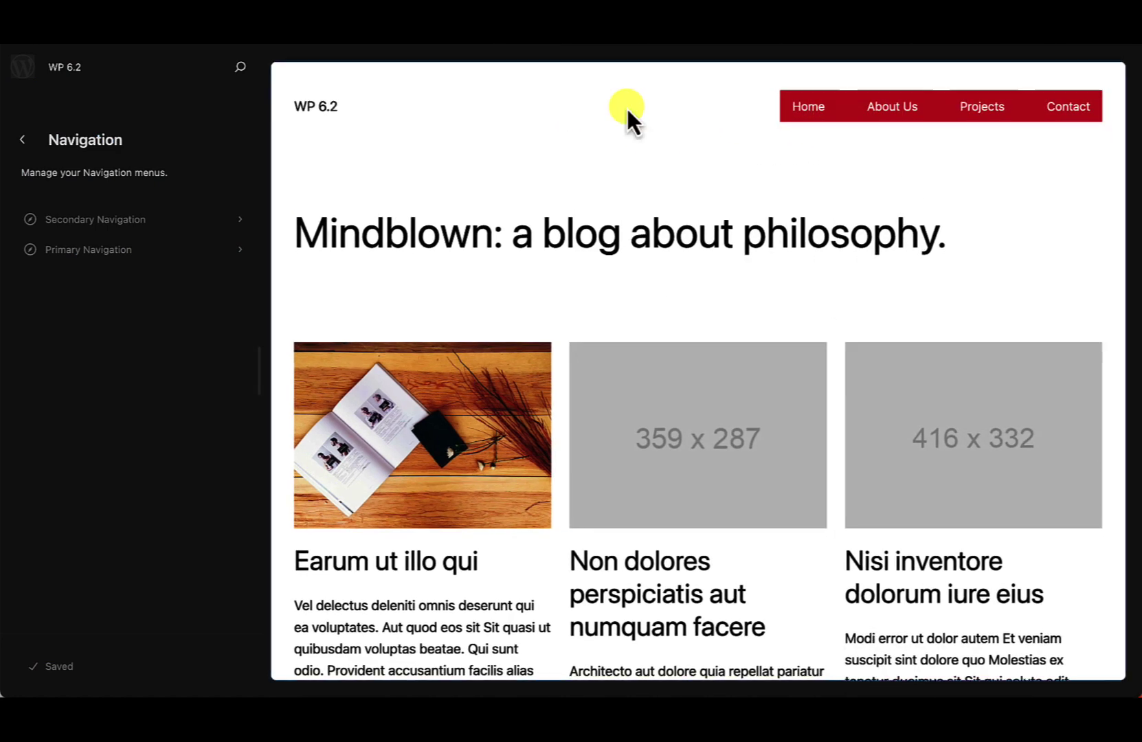
Open the Home template in the full editor and select its Header template part.
left_click(650, 114)
left_click(345, 130)
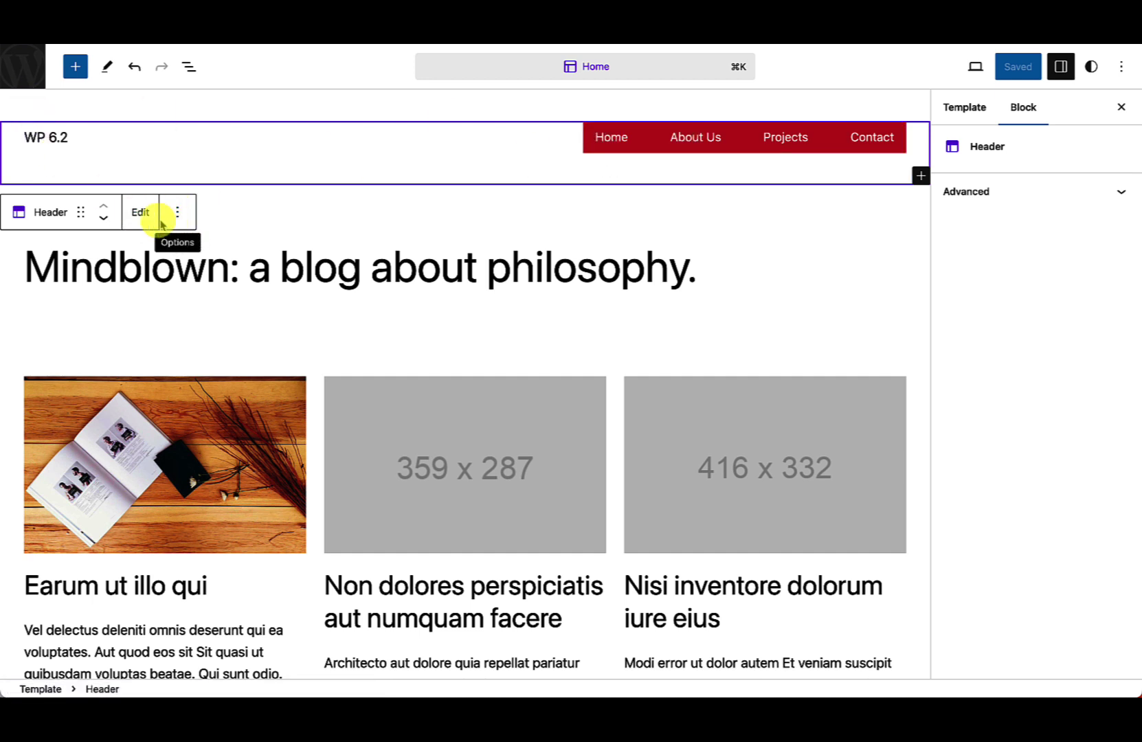
Go back to the main Design sections and open the Library's Headers category.
left_click(27, 69)
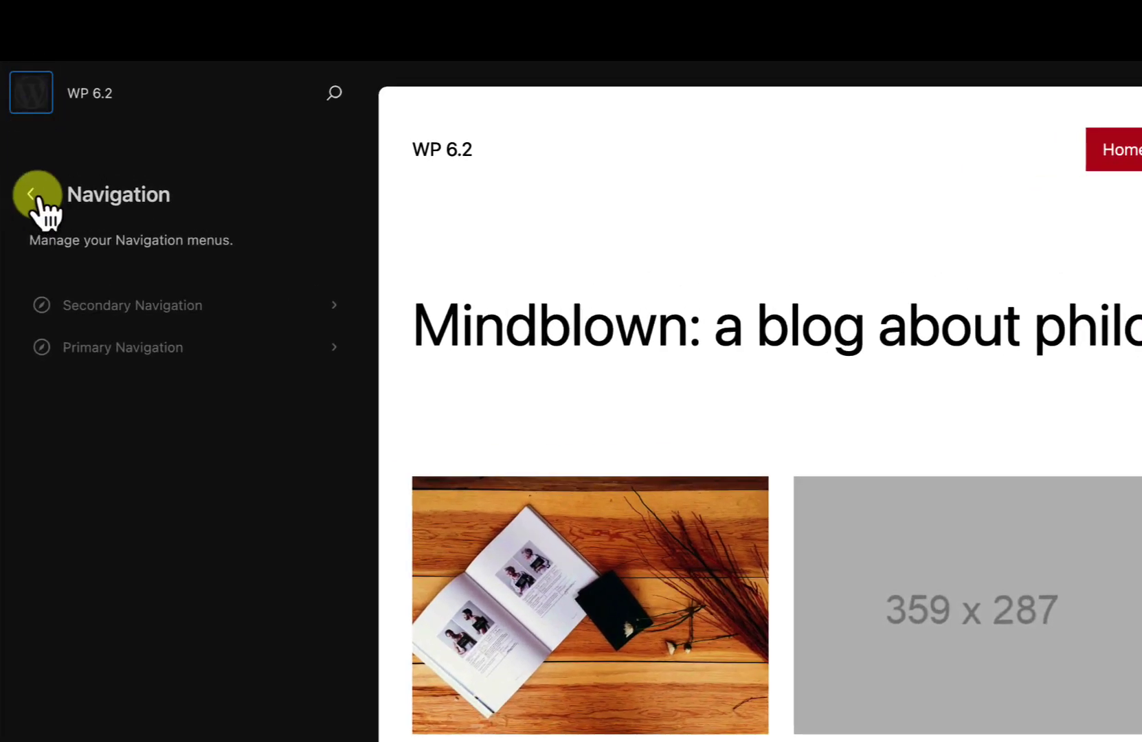
left_click(34, 195)
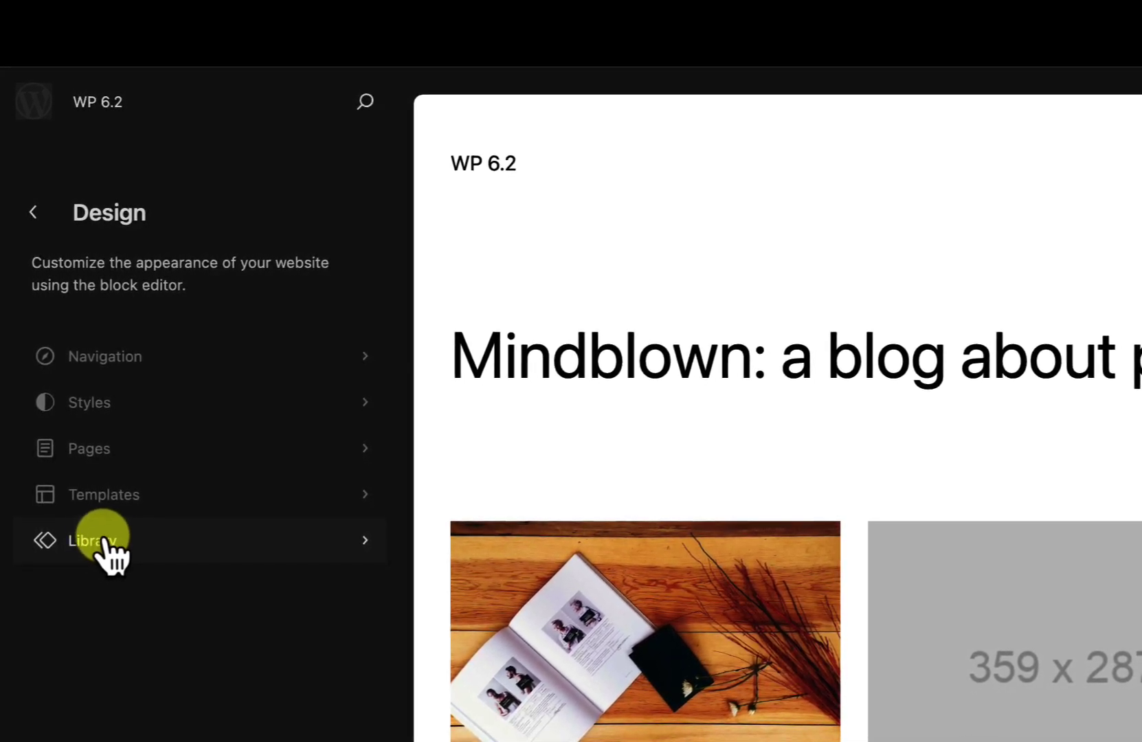
left_click(113, 543)
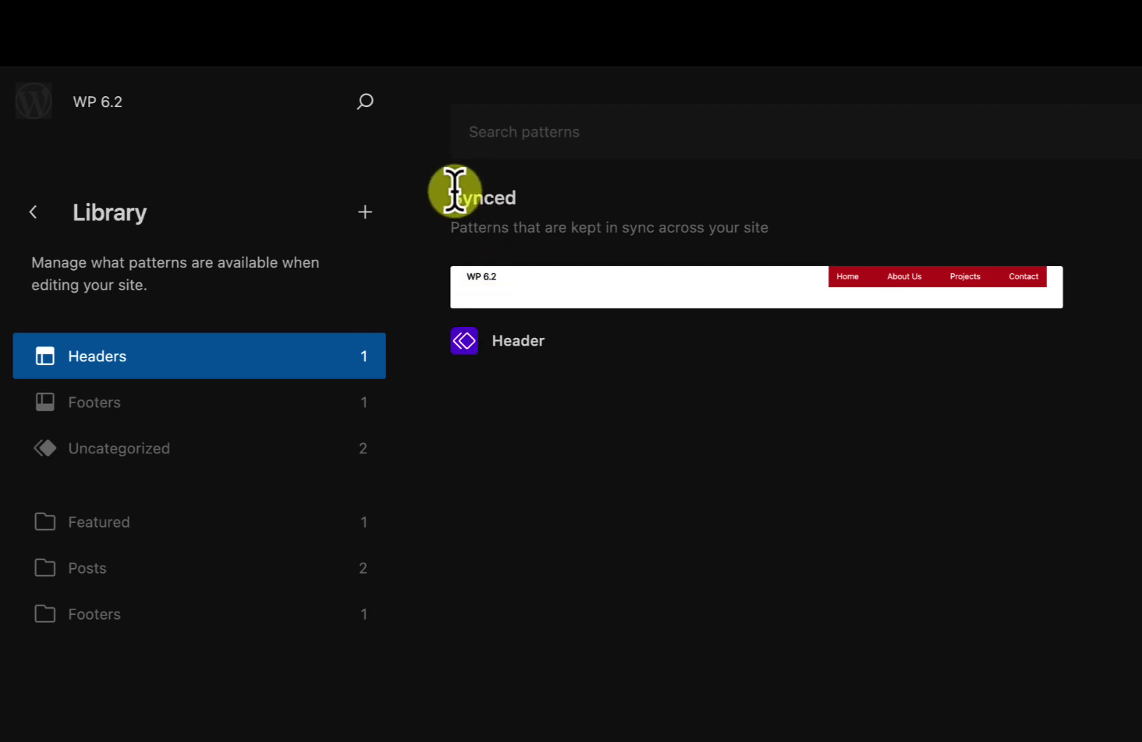
Highlight the Synced heading and description, then open the Header pattern's details panel.
left_click_drag(453, 197, 564, 201)
left_click_drag(453, 224, 787, 230)
left_click(639, 271)
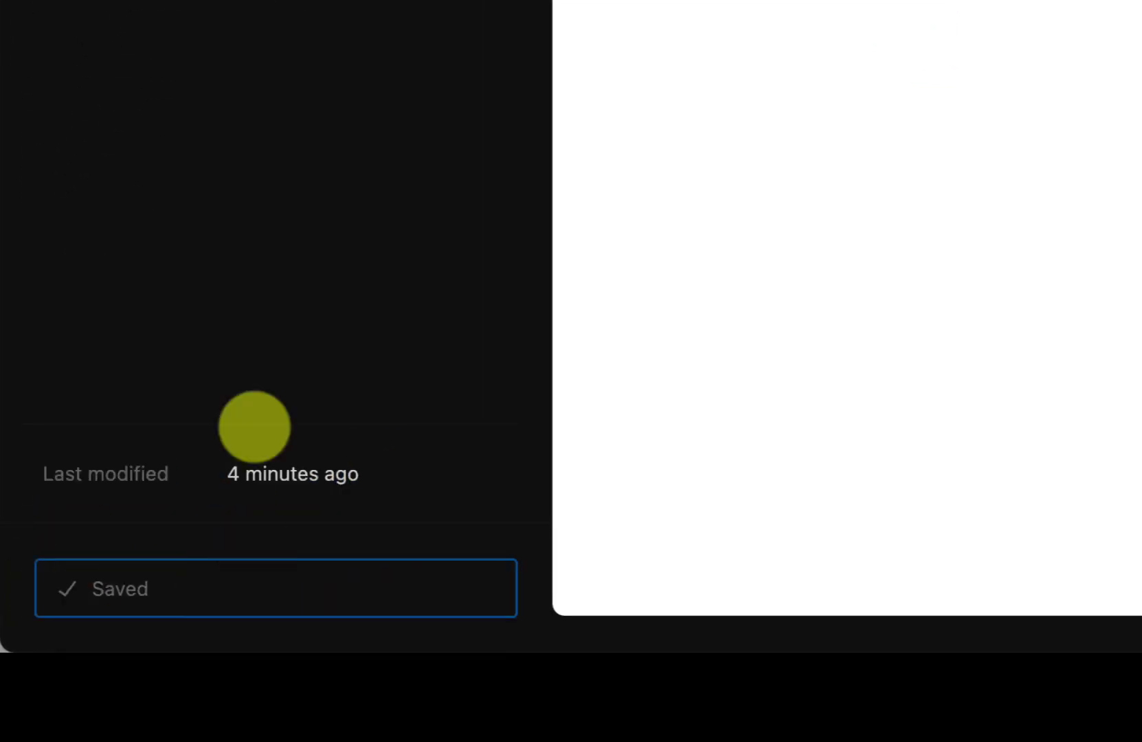
Reorder the Header pattern's navigation links so Home sits first, above About Us.
double_click(53, 315)
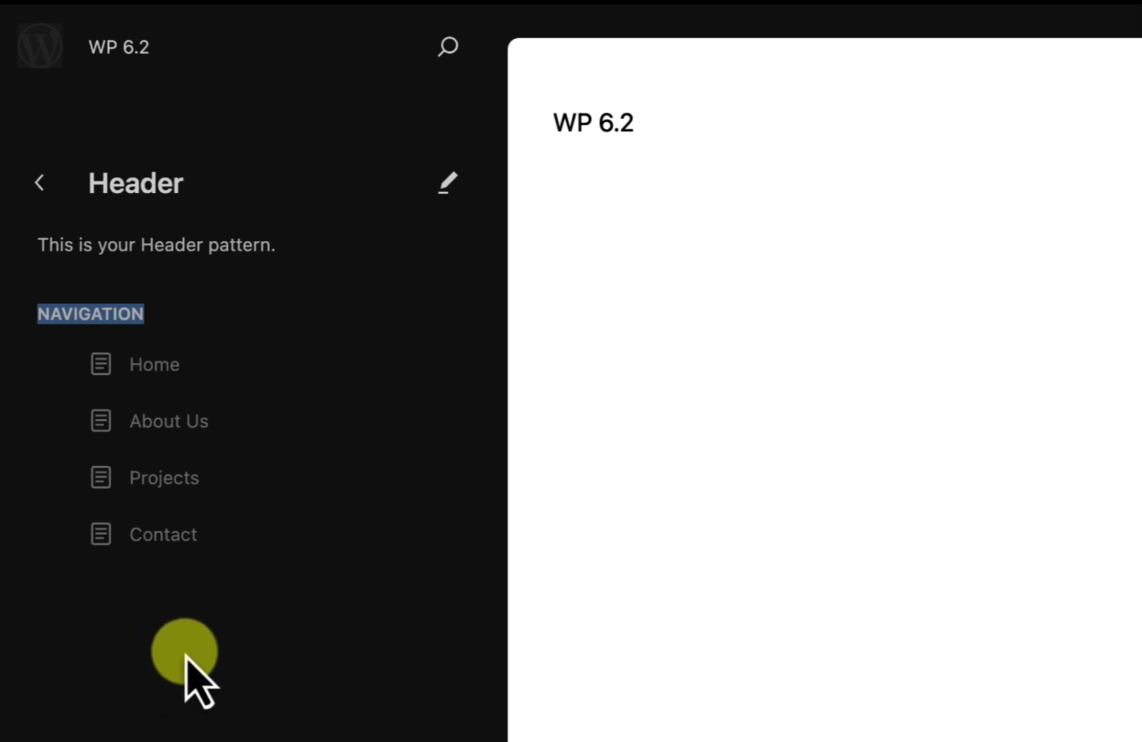
left_click(193, 657)
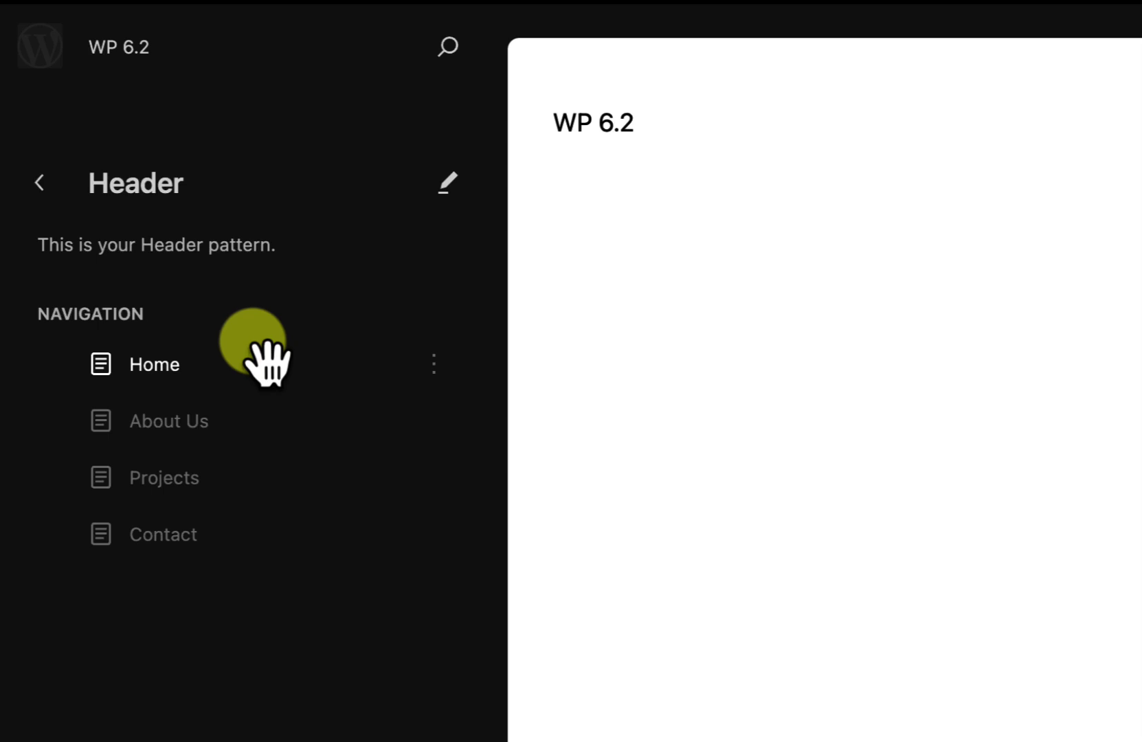
left_click(434, 355)
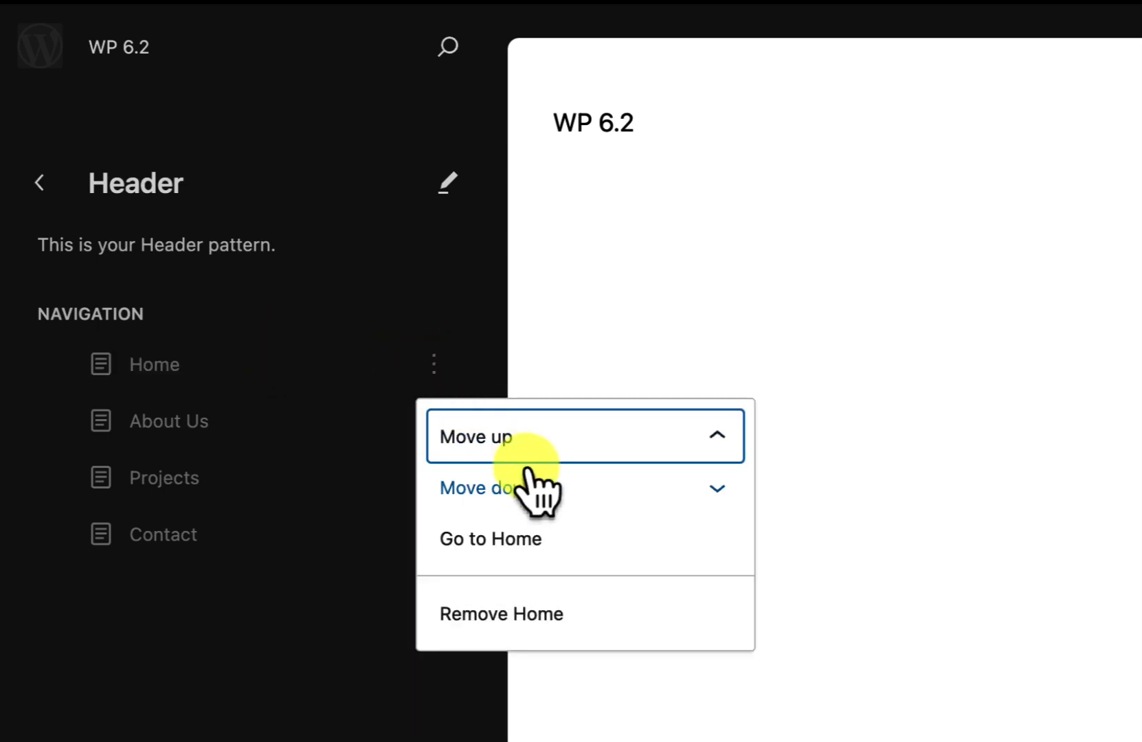
left_click(517, 487)
left_click(434, 419)
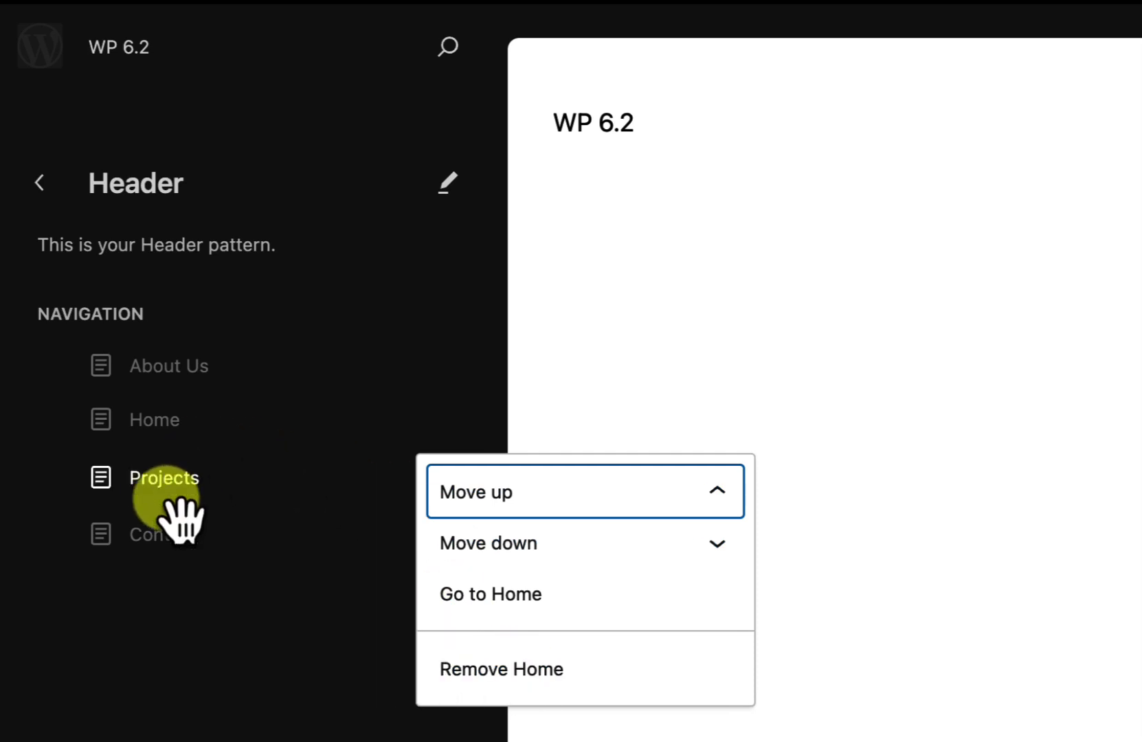
left_click(163, 649)
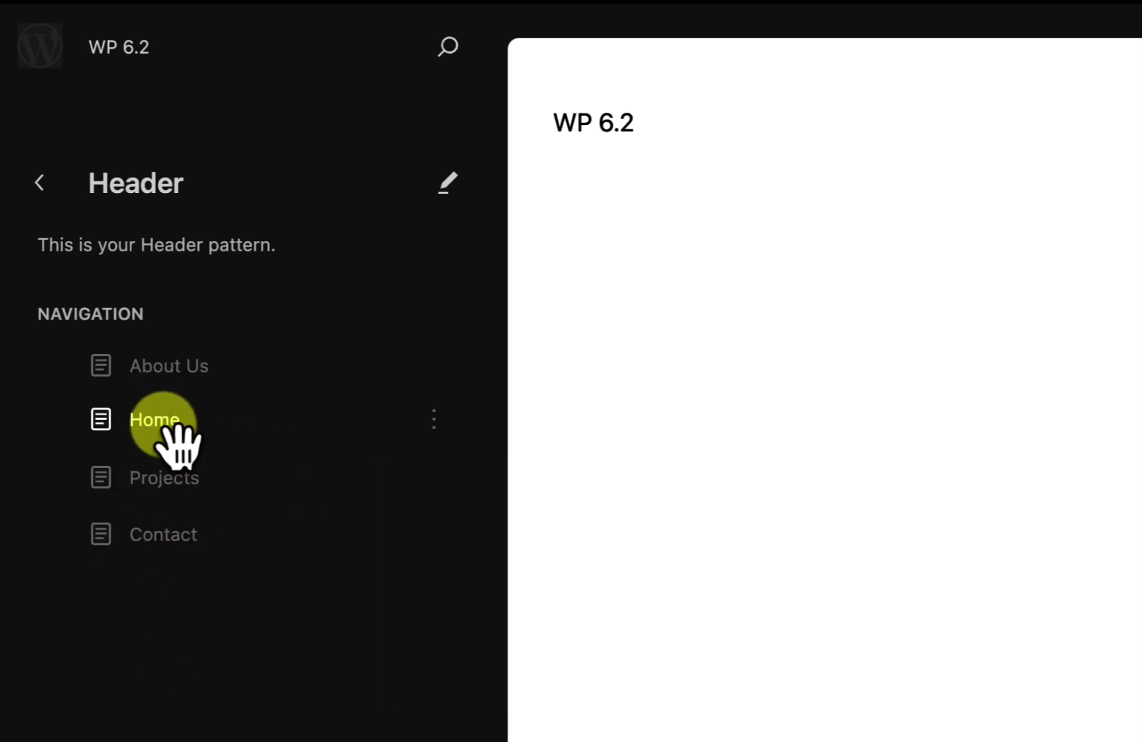
left_click_drag(169, 421, 138, 375)
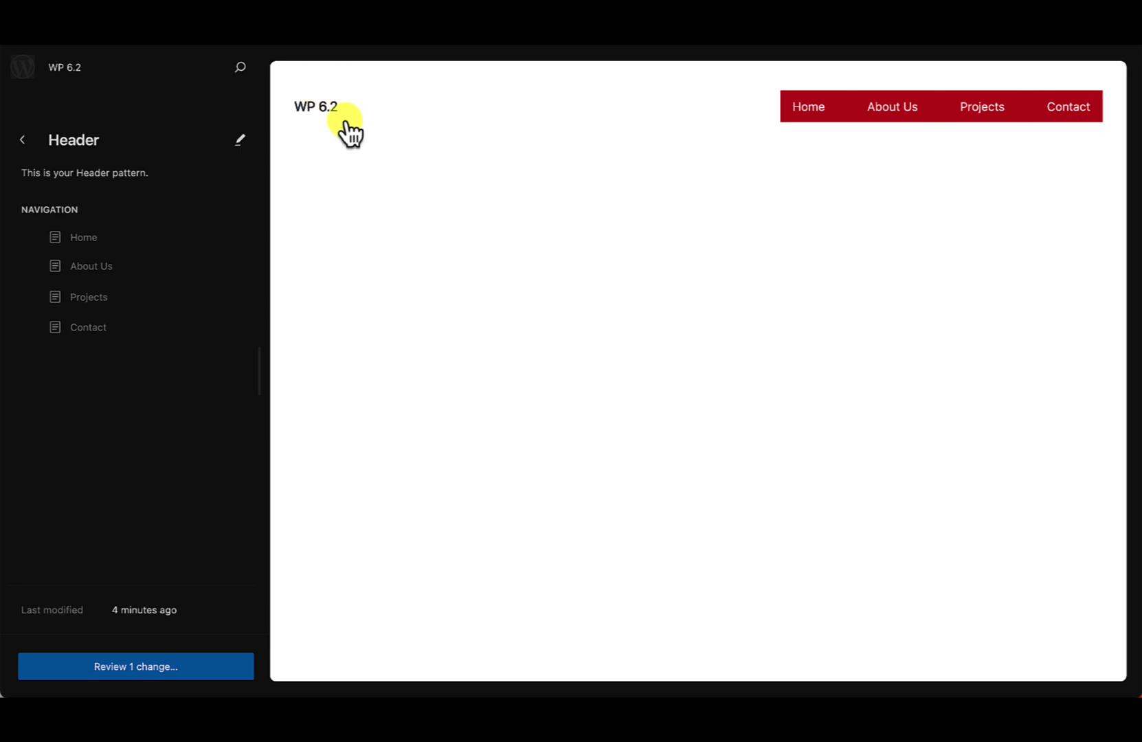
Change the header Navigation block's background from red to Luminous vivid orange (#FF6900).
left_click(828, 115)
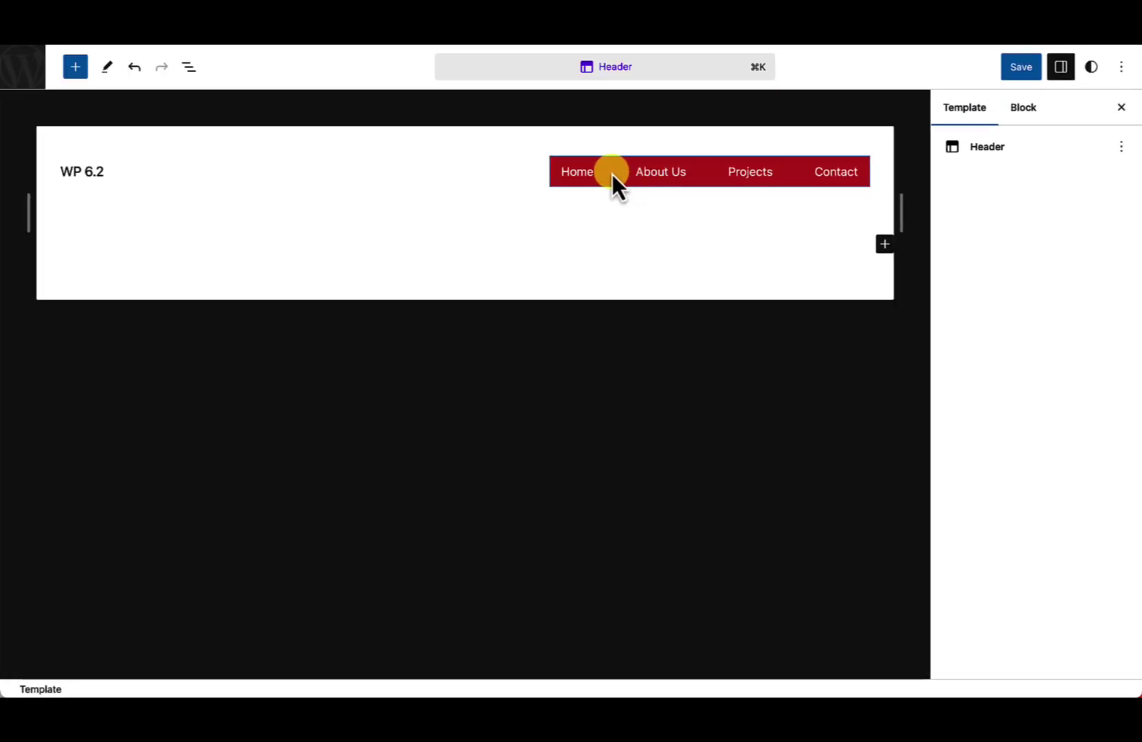
left_click(611, 175)
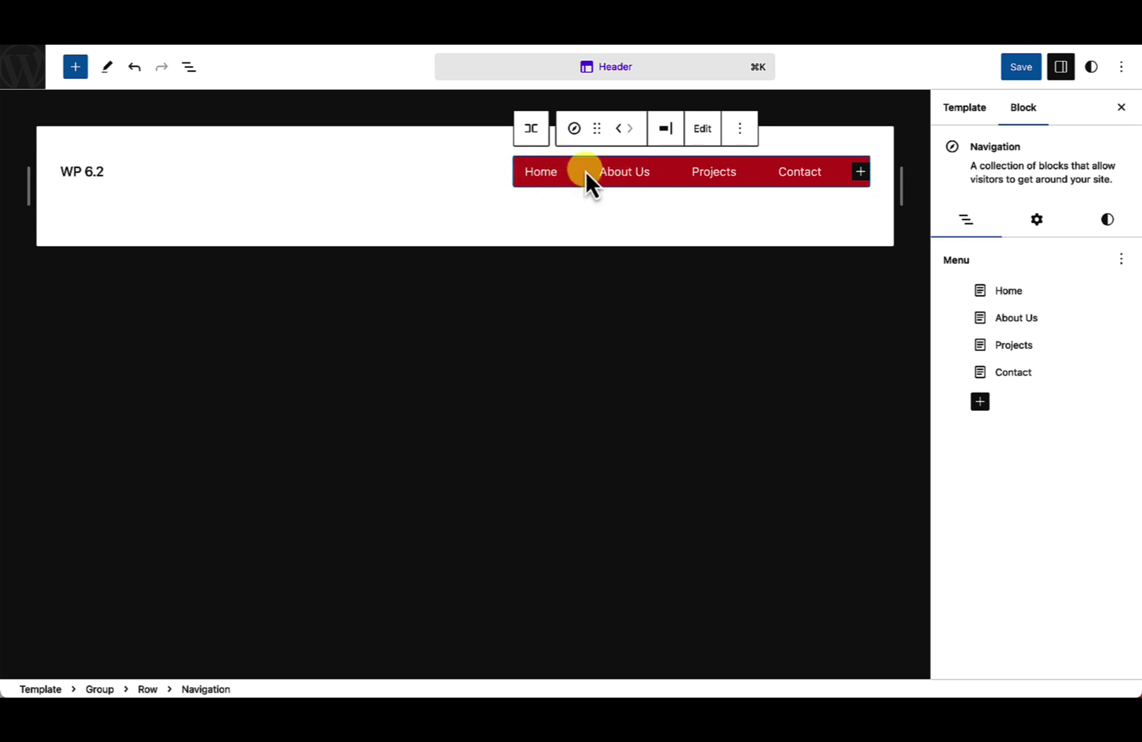
left_click(1107, 221)
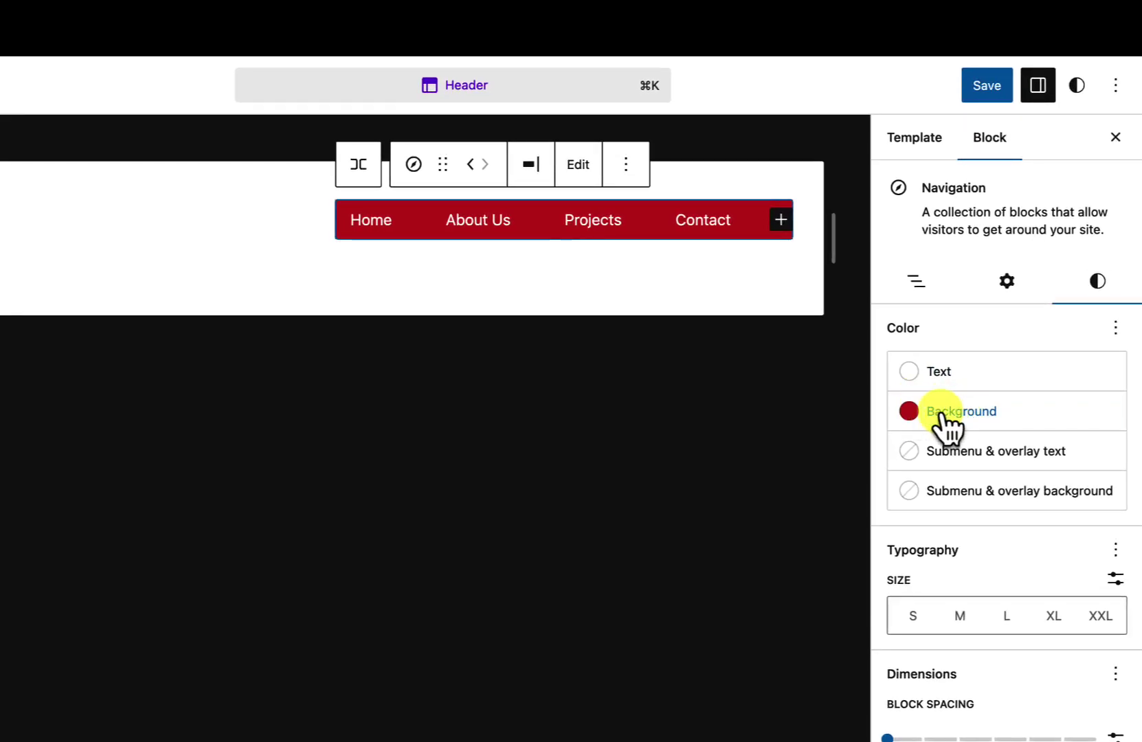
left_click(949, 416)
left_click(708, 589)
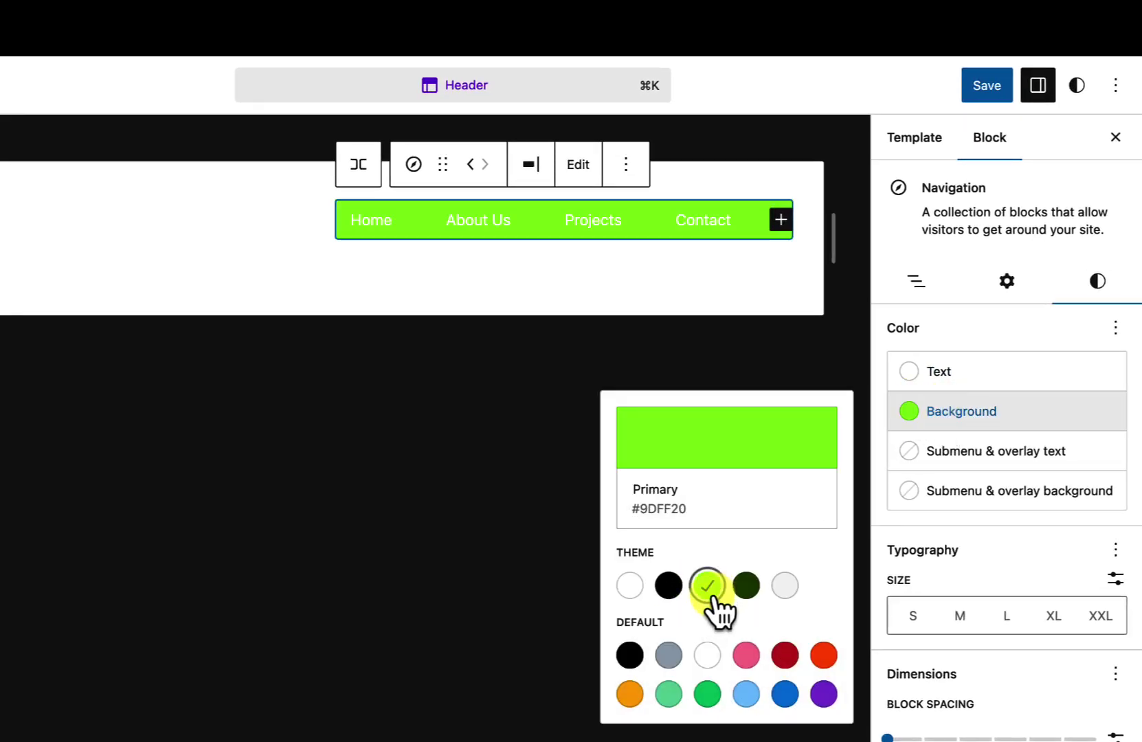
left_click(747, 586)
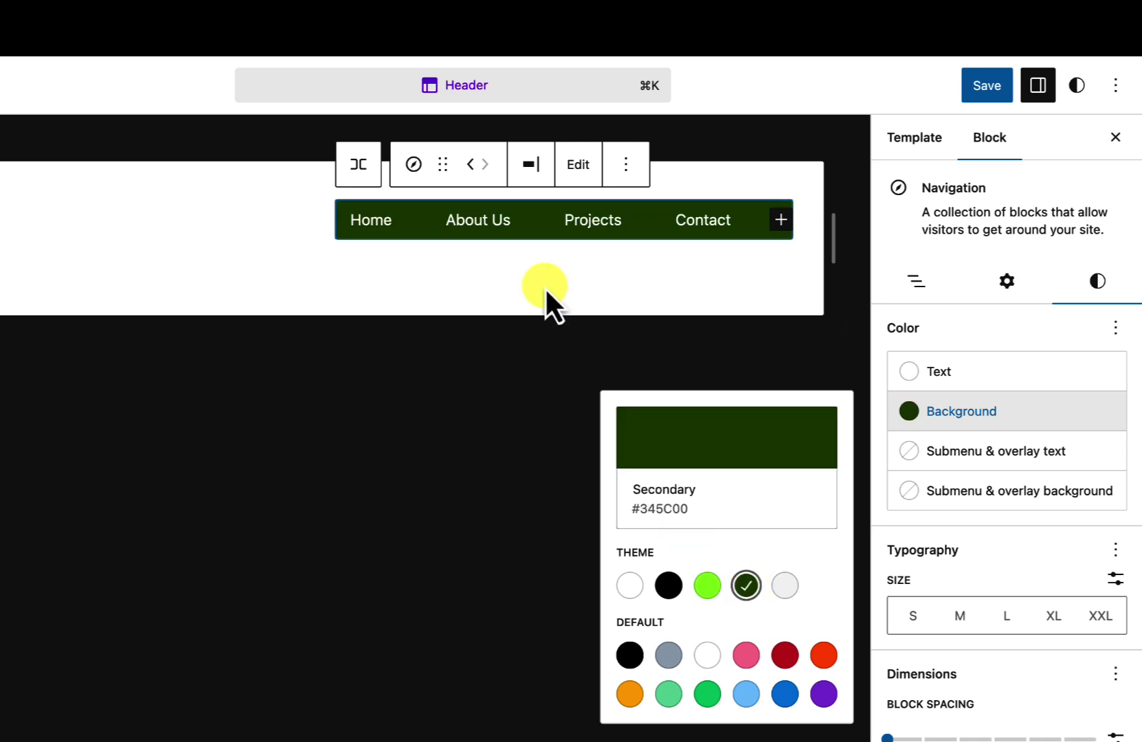
left_click(823, 656)
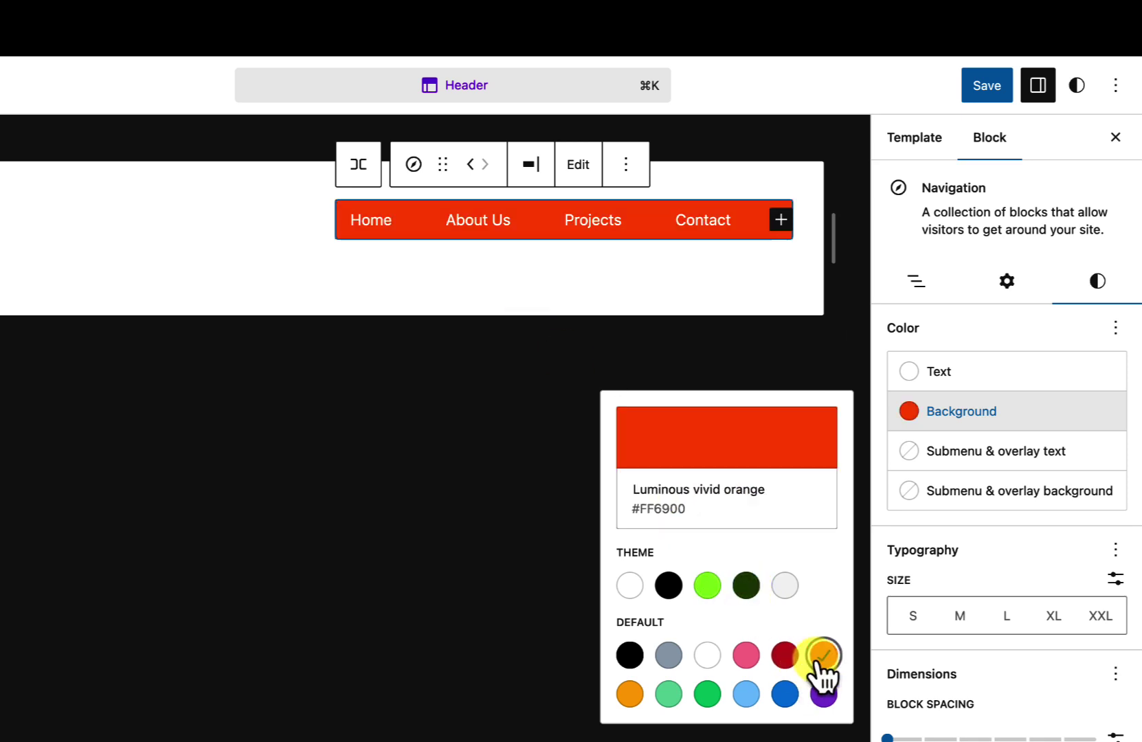
left_click(572, 290)
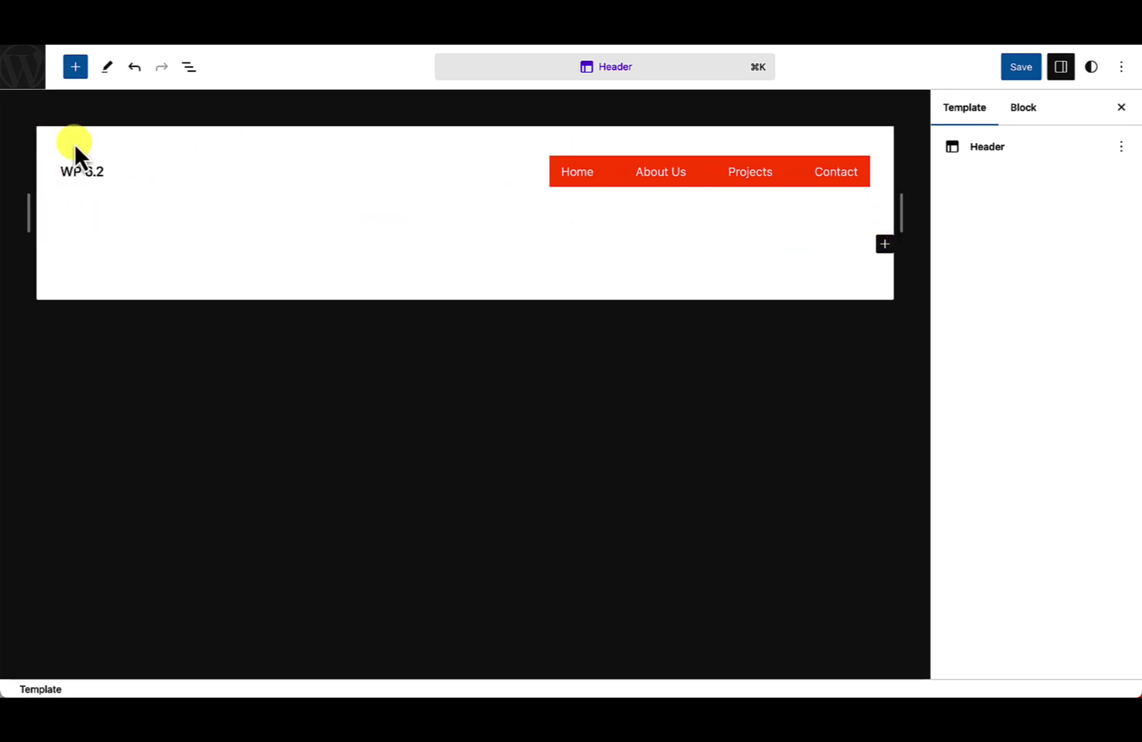
Save the Header and Primary Navigation edits, then back out of the Header pattern.
left_click(1021, 67)
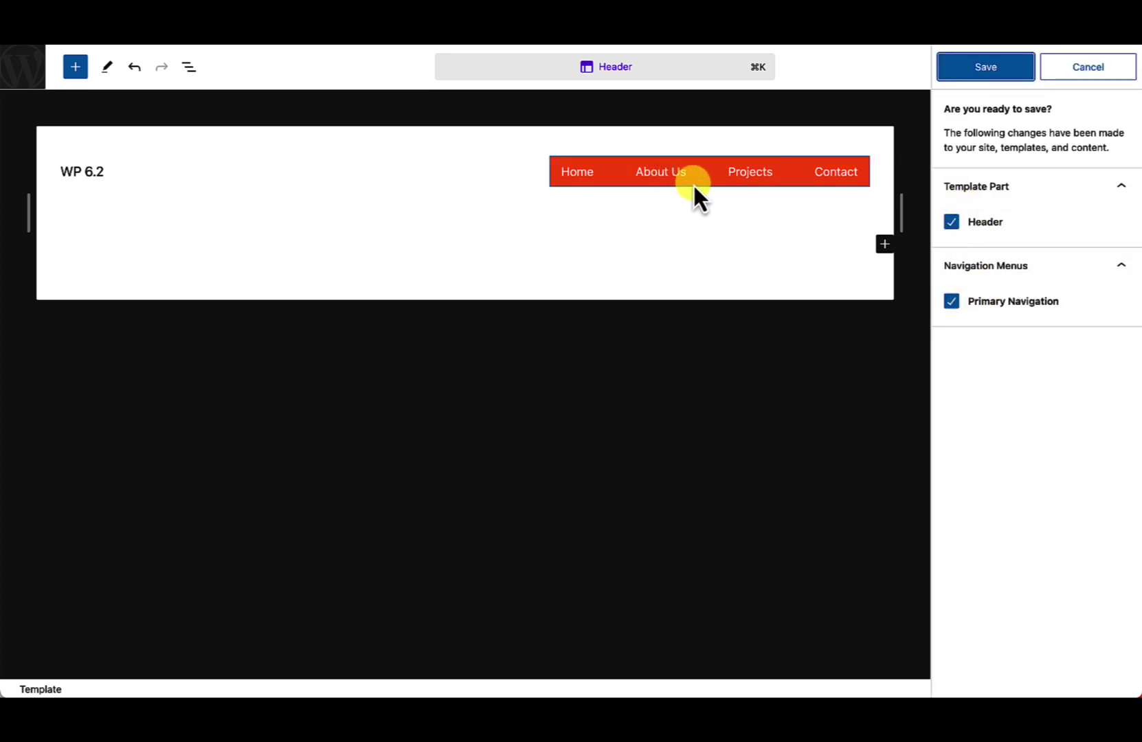
left_click(991, 67)
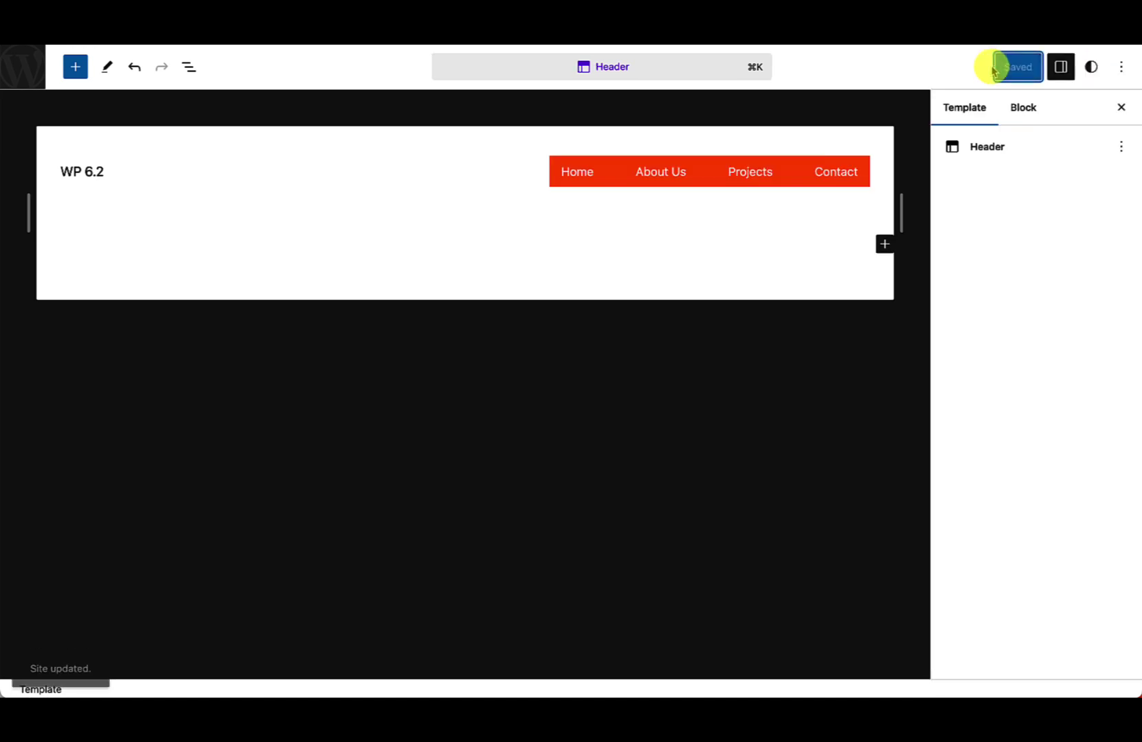
left_click(27, 69)
left_click(25, 143)
Return to the Design overview and scroll down and back up through the site preview.
left_click(23, 140)
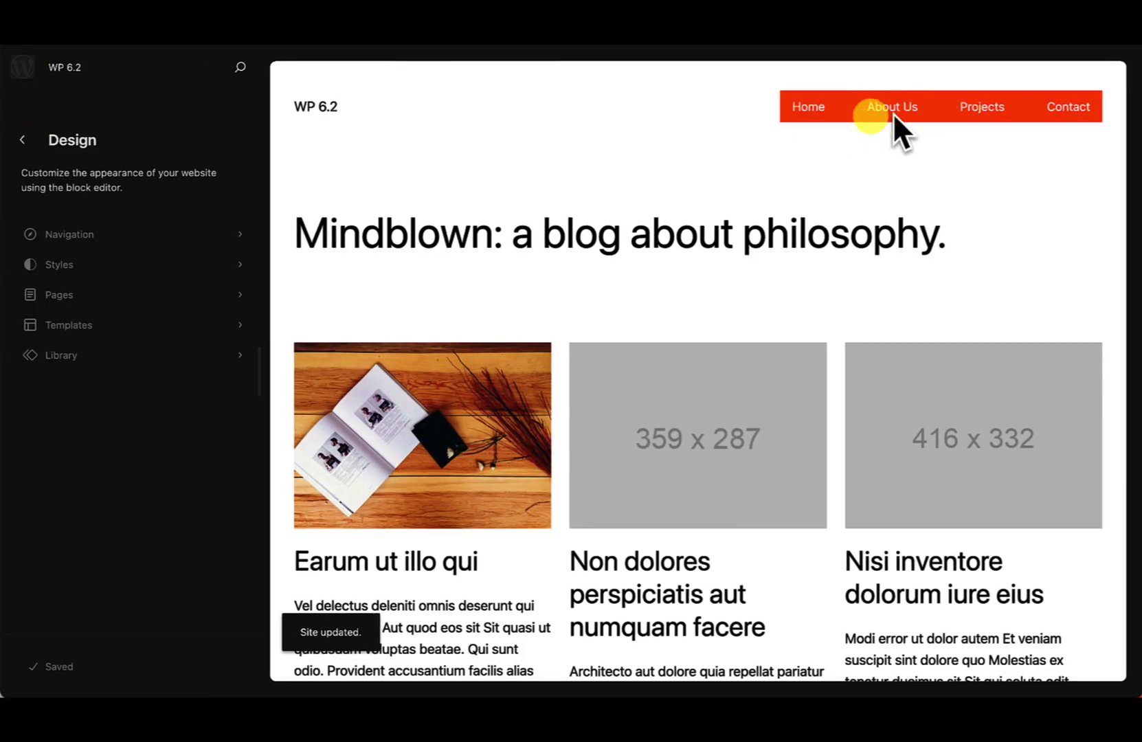
scroll(611, 299, "down", 1)
scroll(610, 300, "down", 20)
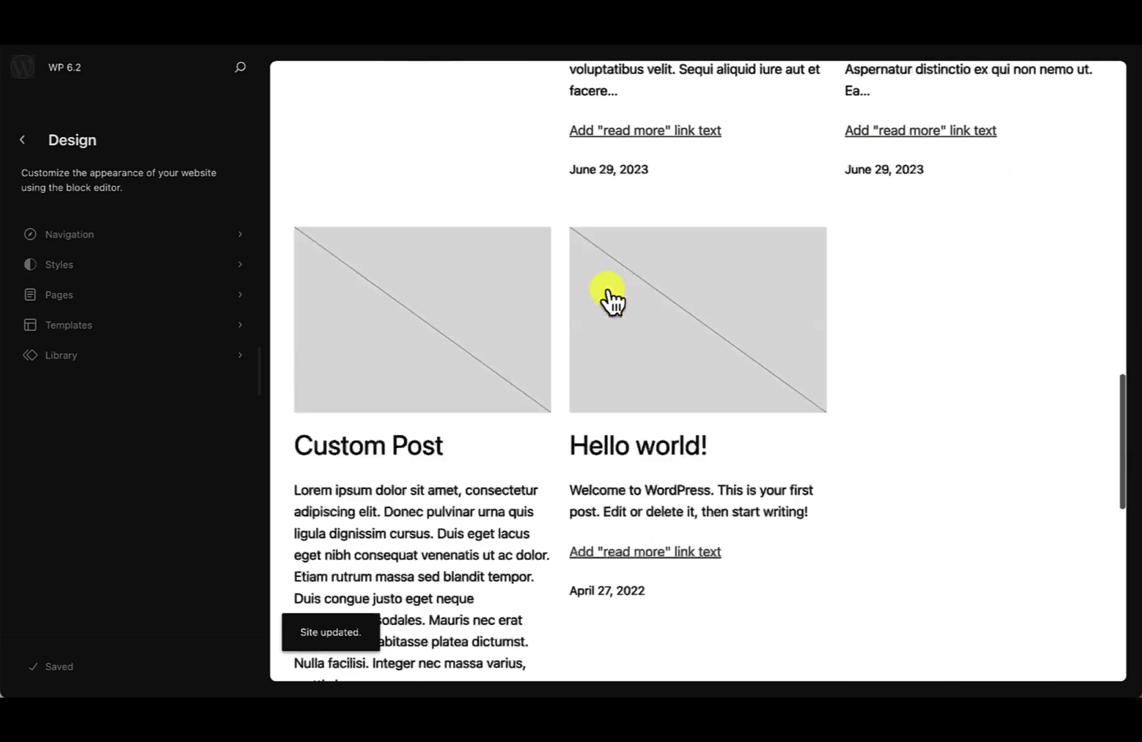
scroll(610, 299, "down", 2)
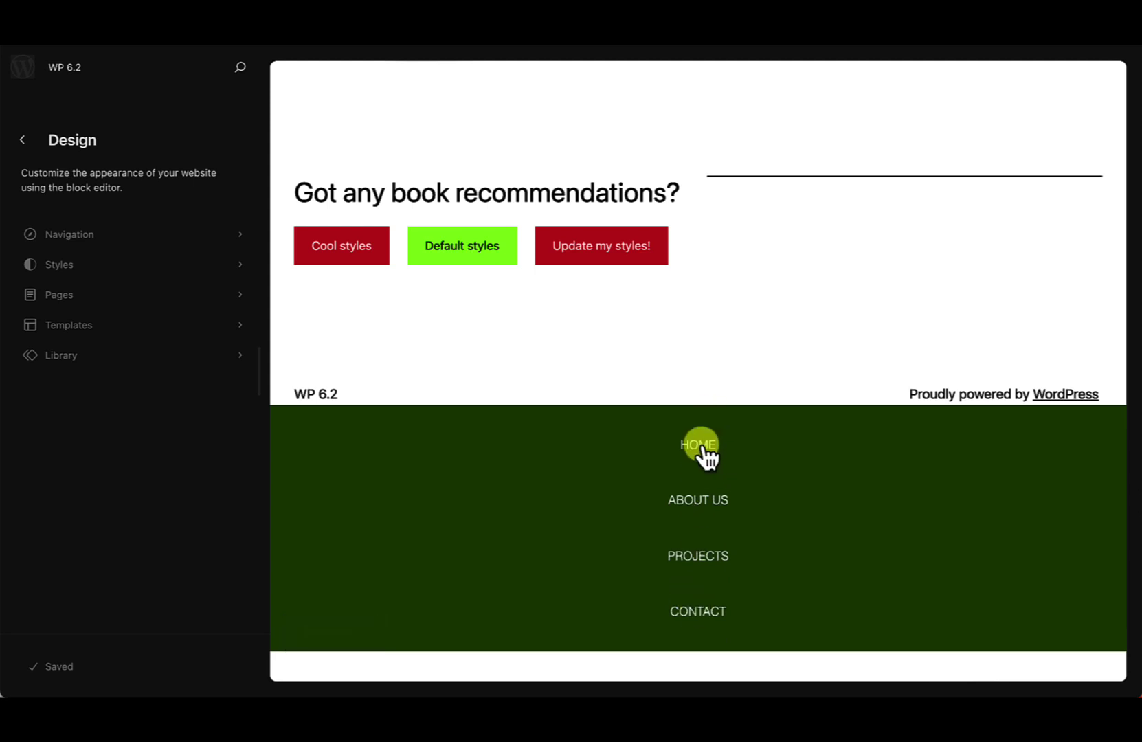
scroll(580, 389, "up", 13)
scroll(580, 388, "up", 20)
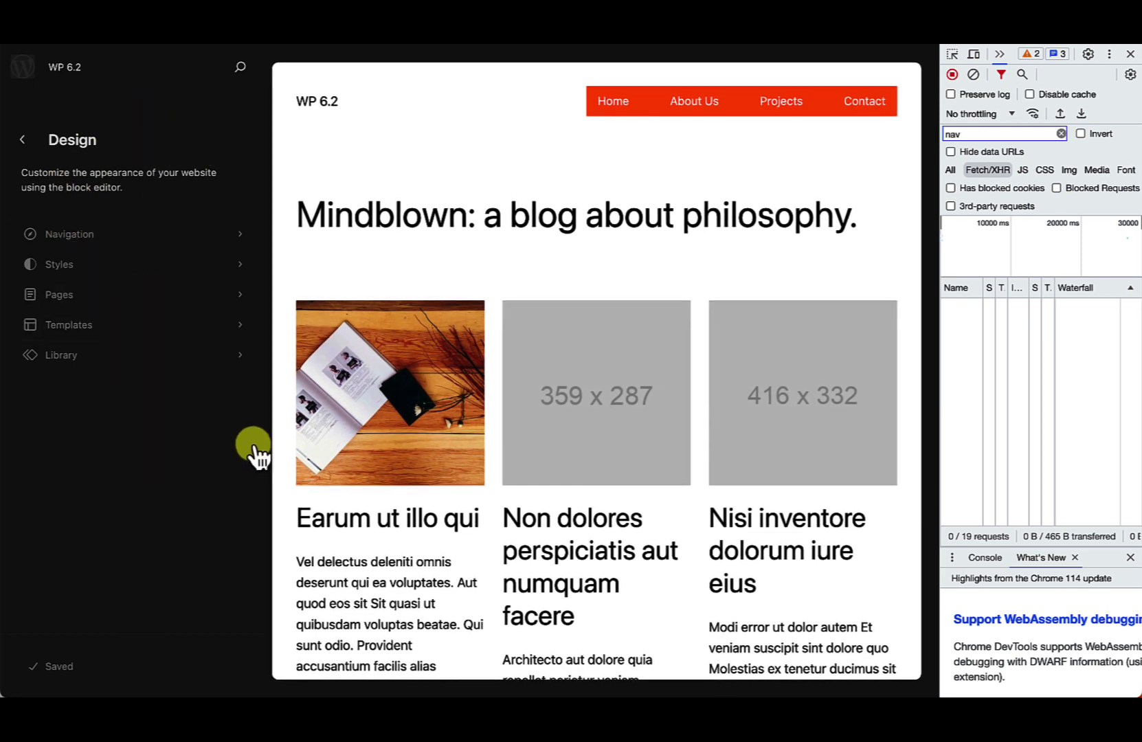
Reload the preview in widened DevTools and compare headers of the two 488 nav requests.
left_click_drag(939, 299, 791, 298)
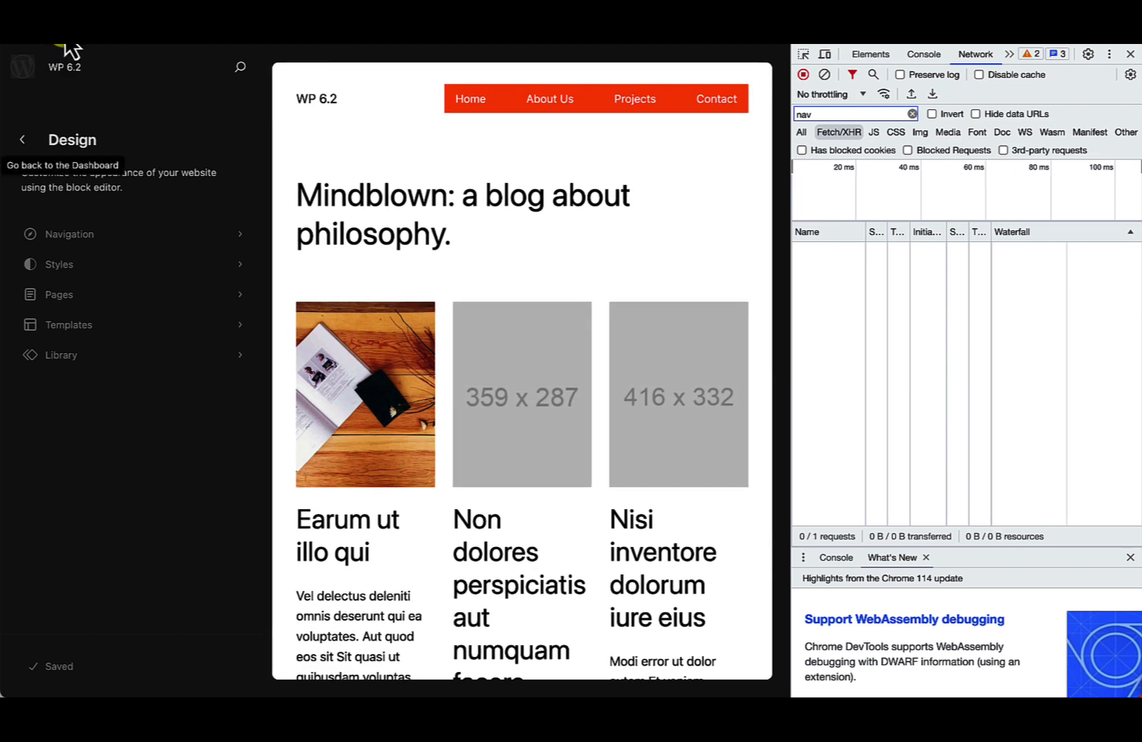
left_click(337, 181)
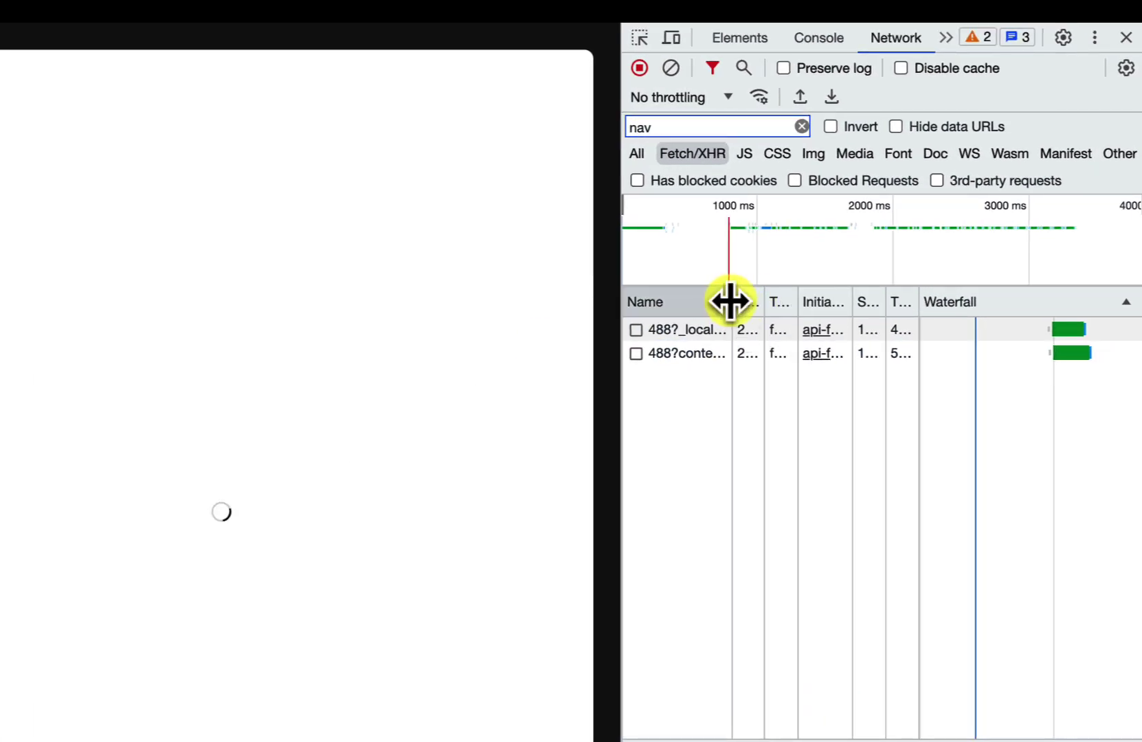
left_click_drag(732, 301, 740, 301)
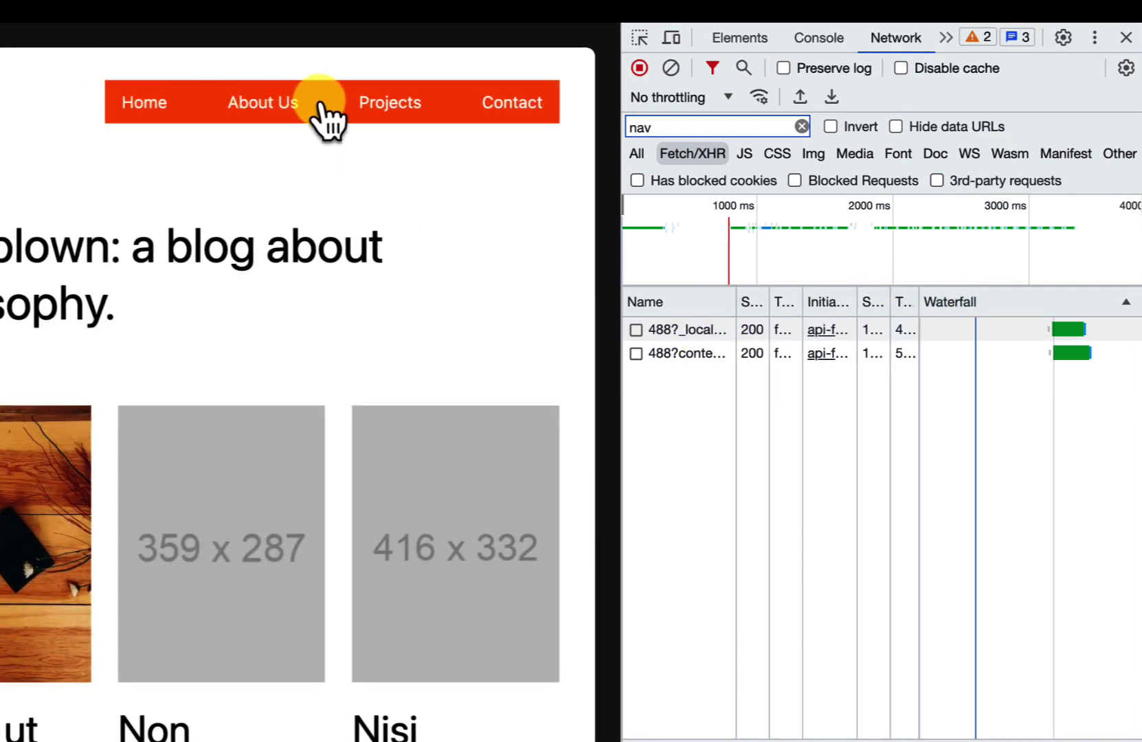
left_click(689, 355)
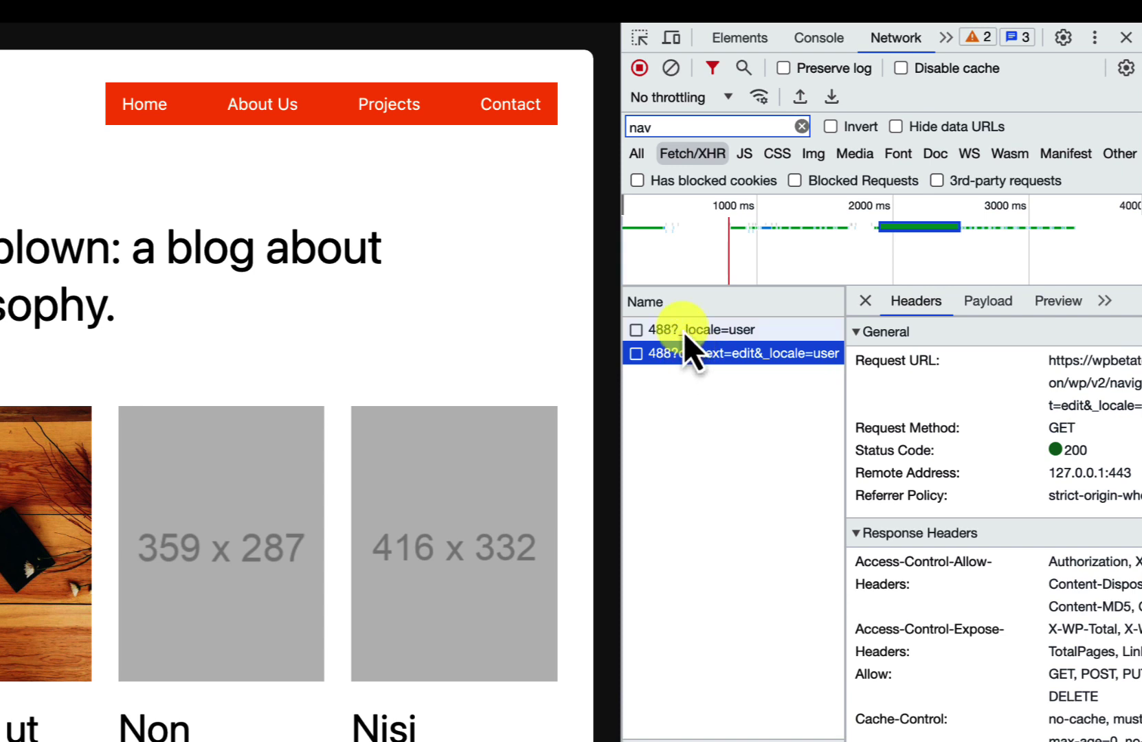
left_click(684, 332)
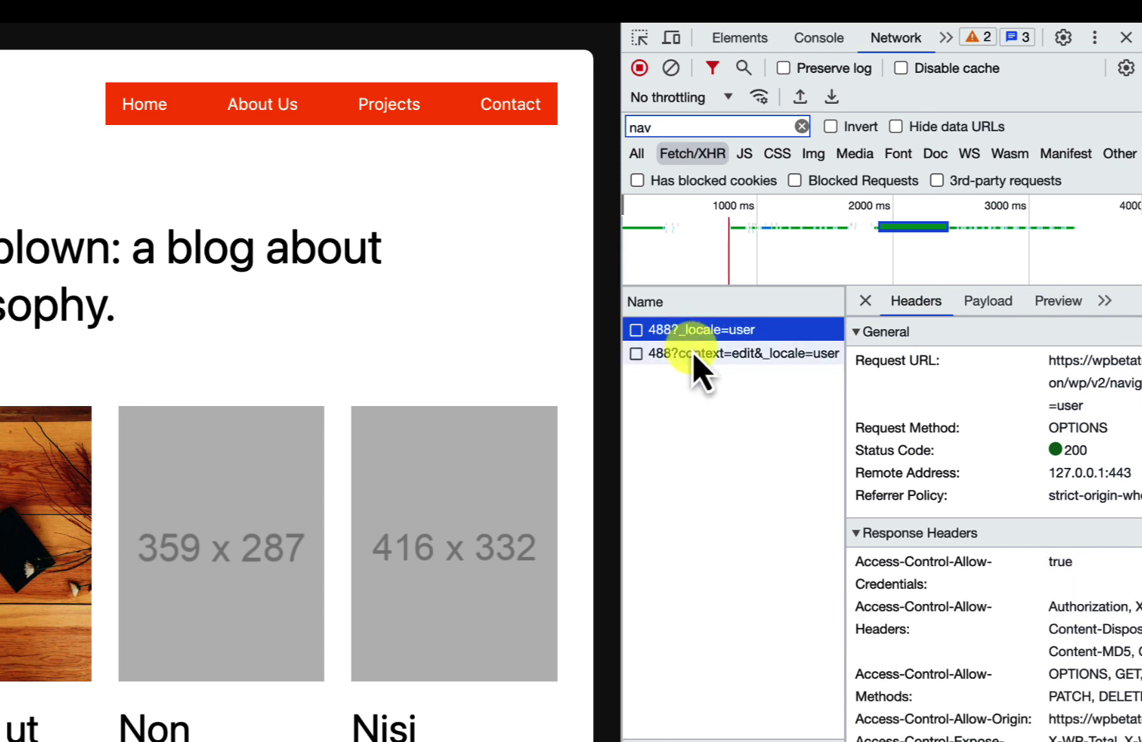
left_click(694, 352)
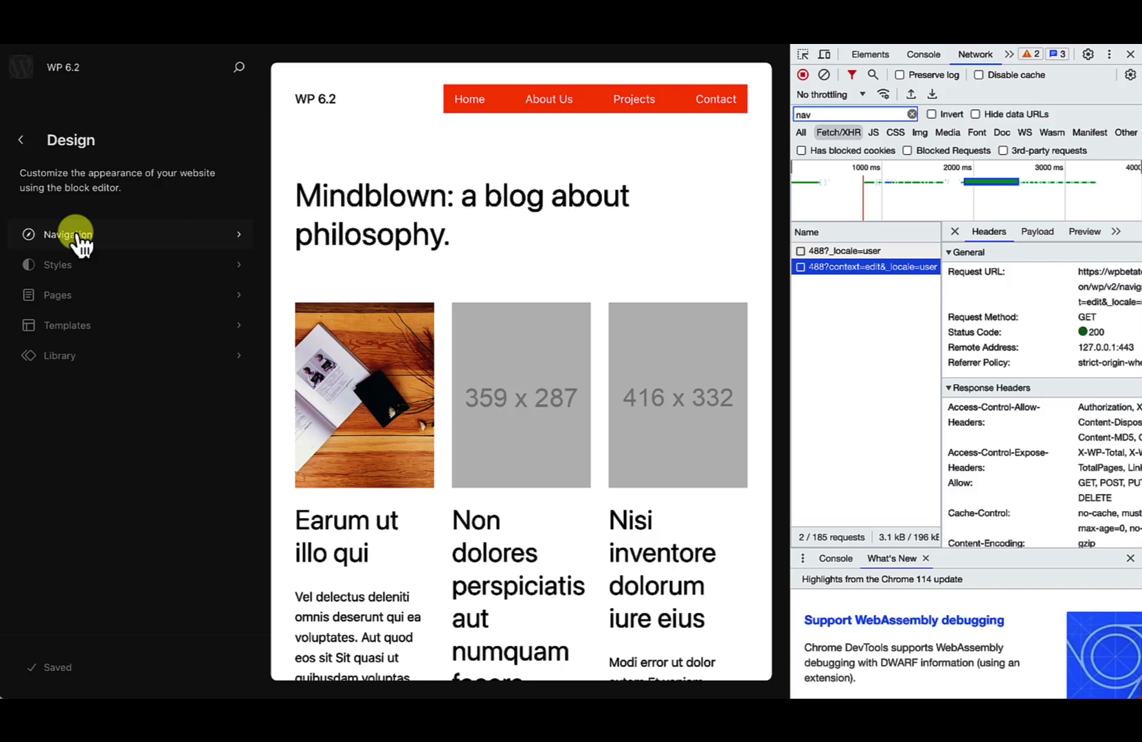
Open the Navigation section of the Design sidebar.
left_click(77, 237)
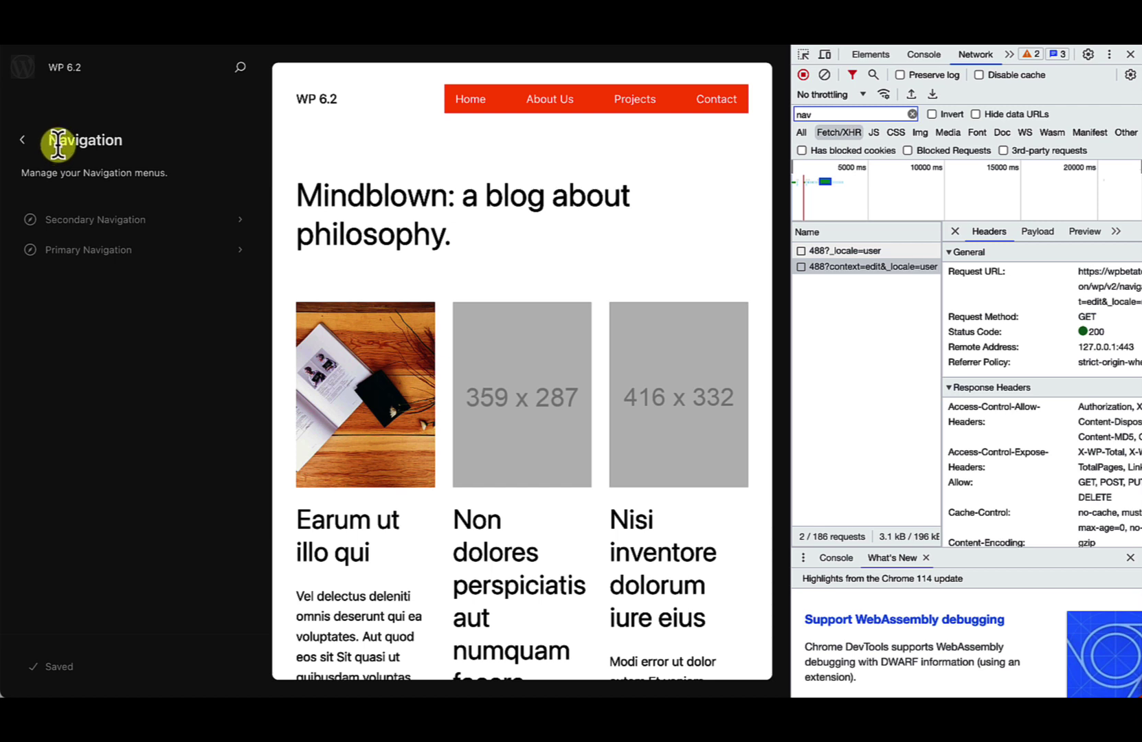
Open the Primary Navigation menu to show its Home, About Us, Projects and Contact items.
left_click(152, 250)
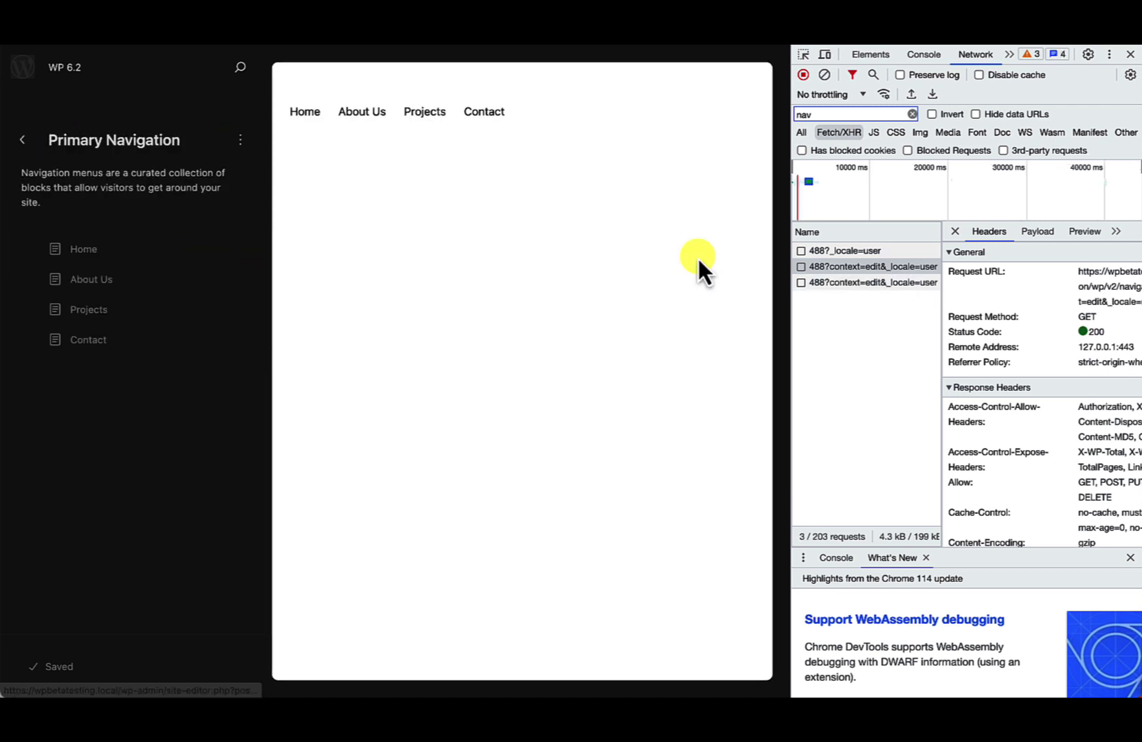